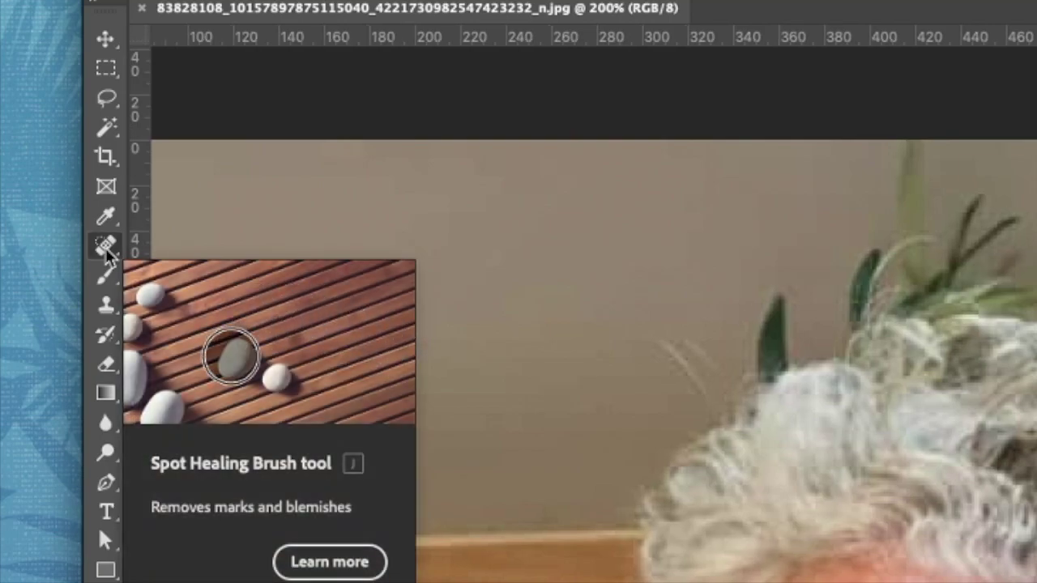
# Step: Remove the separate dark leaf above the man's hair with the Spot Healing Brush
pyautogui.click(105, 247)
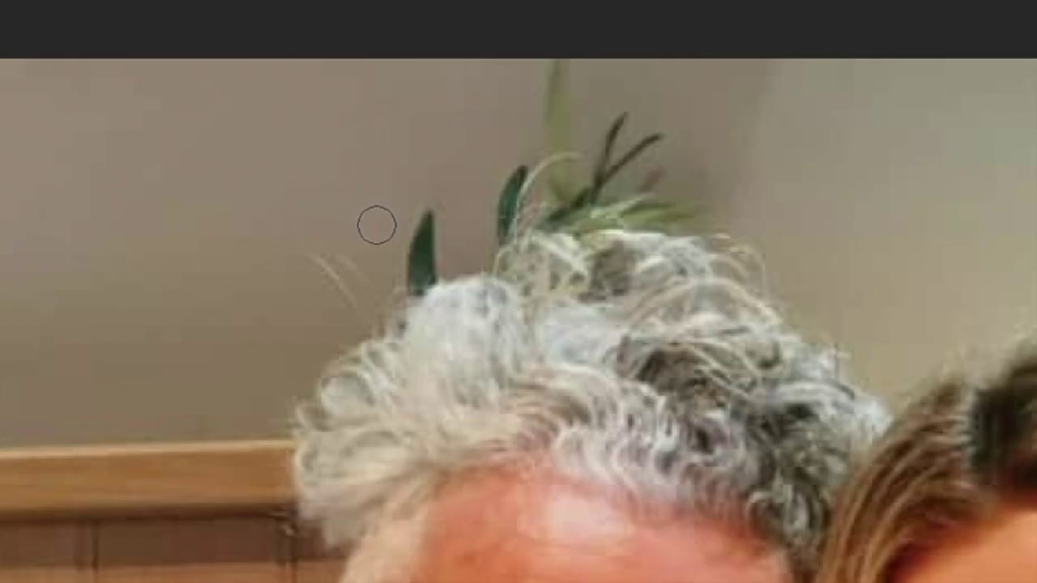
pyautogui.moveTo(377, 225)
pyautogui.mouseDown()
pyautogui.moveTo(436, 226)
pyautogui.moveTo(402, 251)
pyautogui.moveTo(438, 232)
pyautogui.moveTo(419, 259)
pyautogui.moveTo(403, 265)
pyautogui.moveTo(414, 236)
pyautogui.moveTo(399, 264)
pyautogui.moveTo(408, 278)
pyautogui.moveTo(429, 259)
pyautogui.moveTo(409, 279)
pyautogui.mouseUp()
pyautogui.click(414, 280)
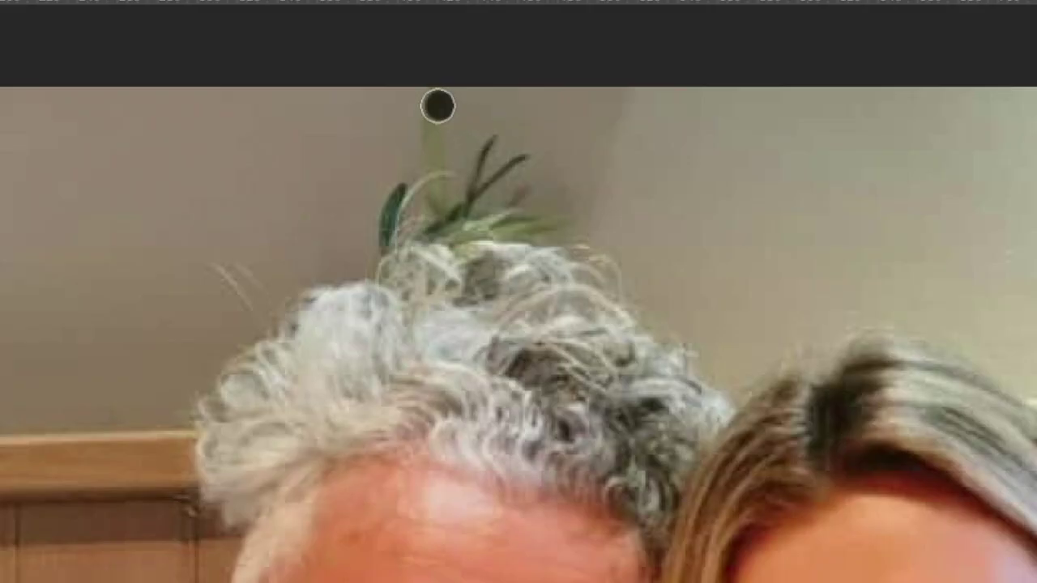
# Step: Heal away the tall green stem and the dark twigs above the man's head, undoing unsatisfactory strokes
pyautogui.moveTo(325, 63); pyautogui.dragTo(325, 76)
pyautogui.hotkey('ctrl', 'z')
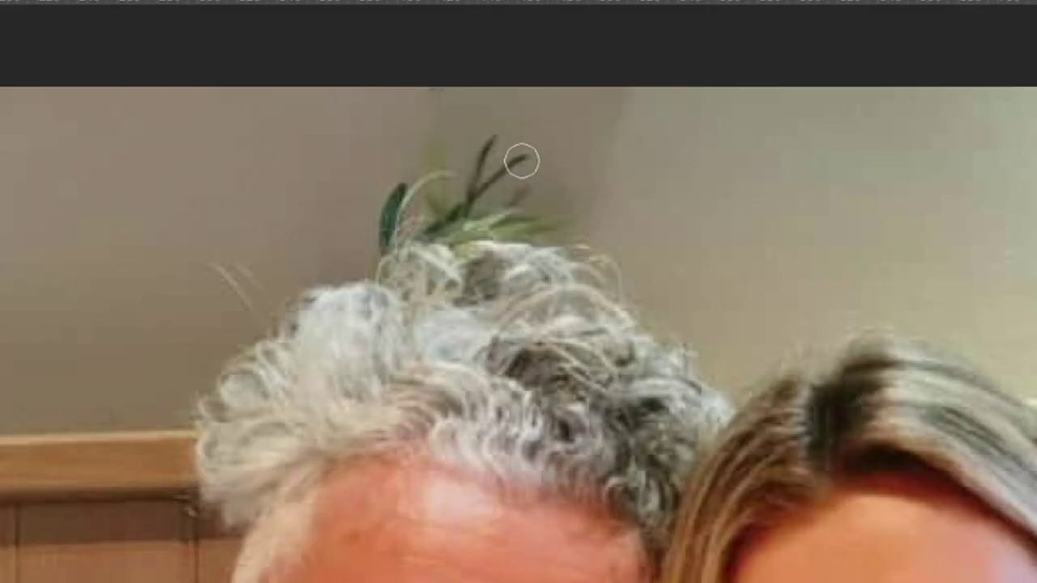
pyautogui.click(435, 94)
pyautogui.hotkey('ctrl', 'z')
pyautogui.moveTo(509, 134)
pyautogui.mouseDown()
pyautogui.moveTo(480, 146)
pyautogui.moveTo(510, 159)
pyautogui.moveTo(499, 166)
pyautogui.moveTo(515, 190)
pyautogui.moveTo(569, 196)
pyautogui.moveTo(542, 194)
pyautogui.moveTo(563, 227)
pyautogui.mouseUp()
pyautogui.moveTo(532, 195); pyautogui.dragTo(504, 189)
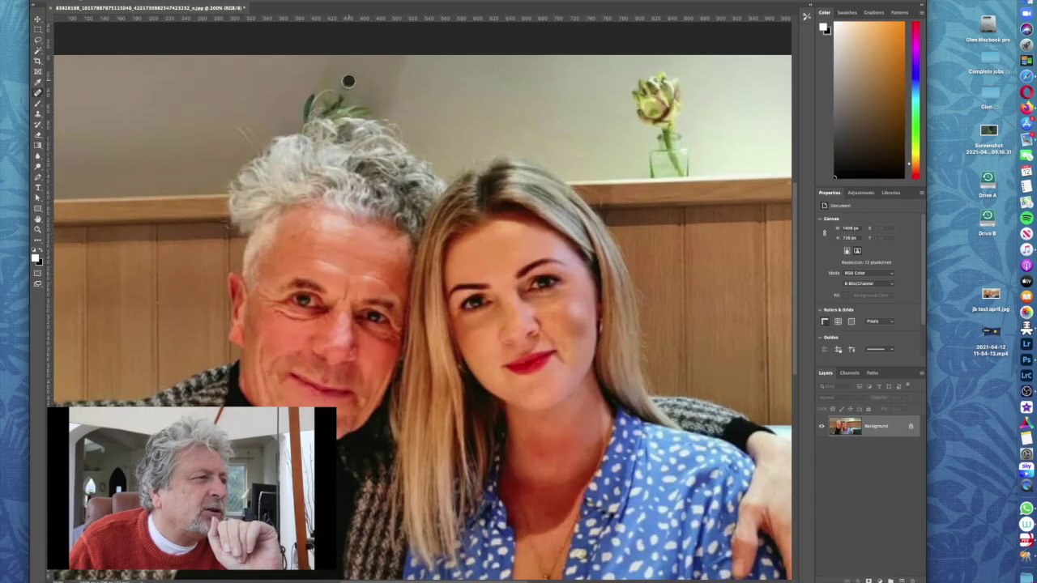
# Step: Heal the smudges on the wall and remove the remaining leaves sticking up from the man's hair
pyautogui.moveTo(362, 88); pyautogui.dragTo(337, 102)
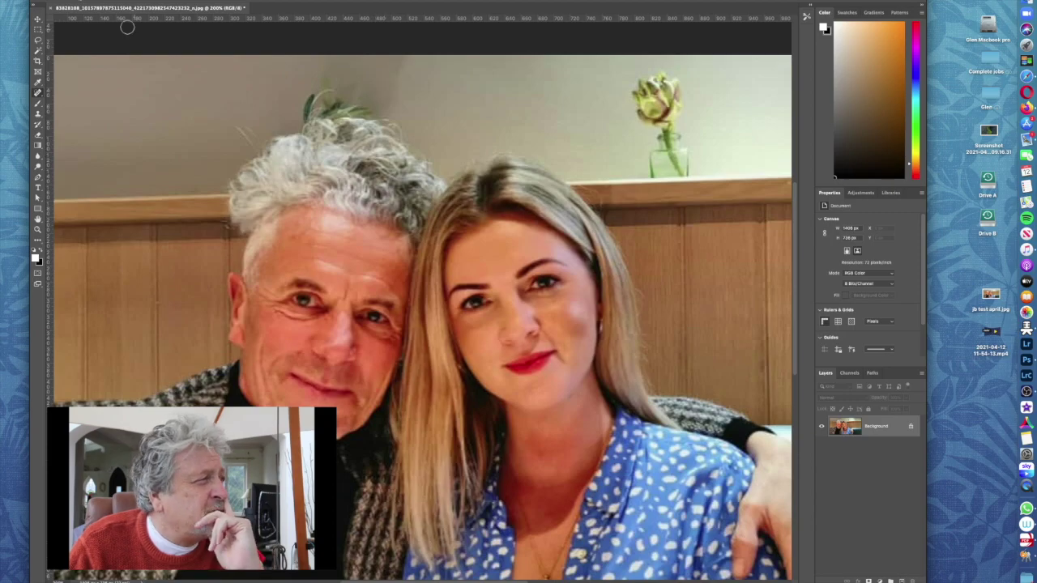
pyautogui.click(75, 1)
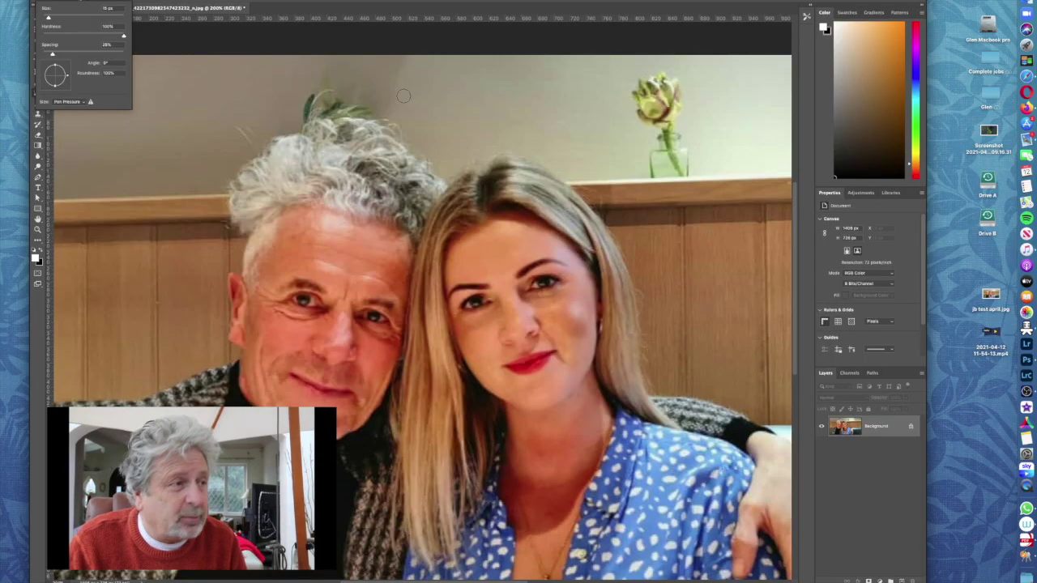
pyautogui.press('Return')
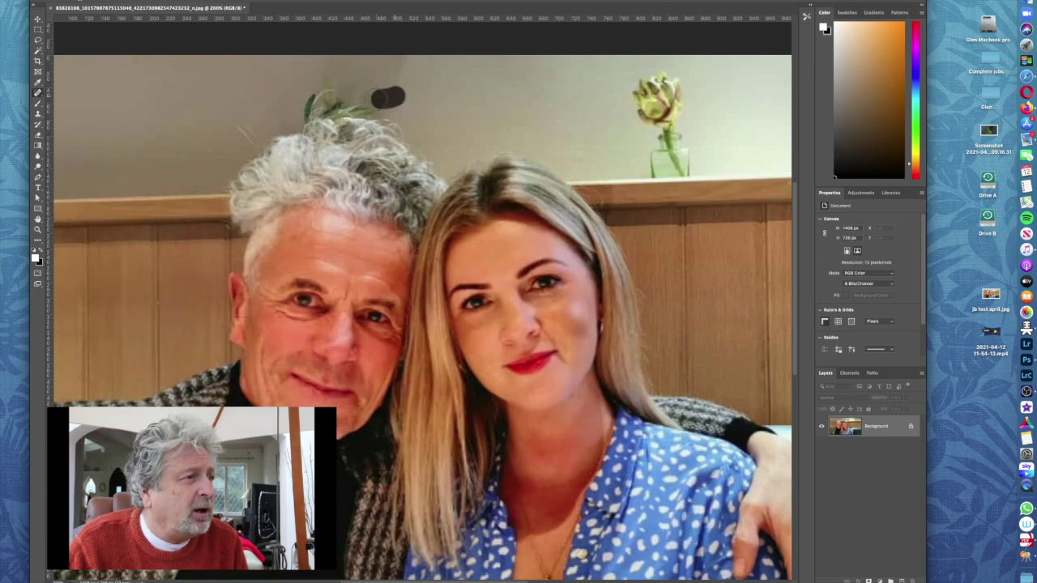
pyautogui.click(364, 102)
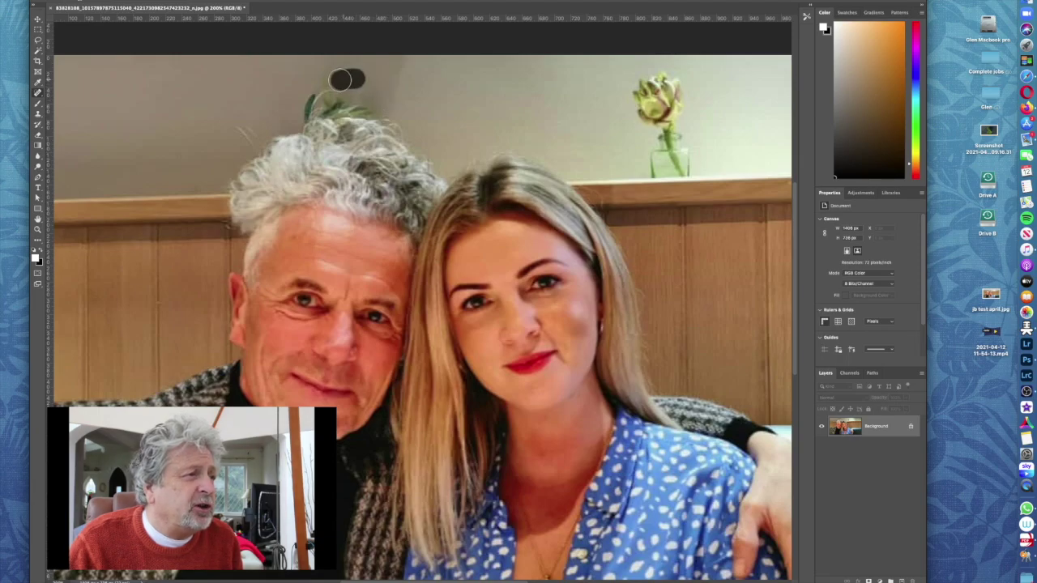
pyautogui.moveTo(340, 78)
pyautogui.mouseDown()
pyautogui.moveTo(358, 81)
pyautogui.moveTo(324, 109)
pyautogui.mouseUp()
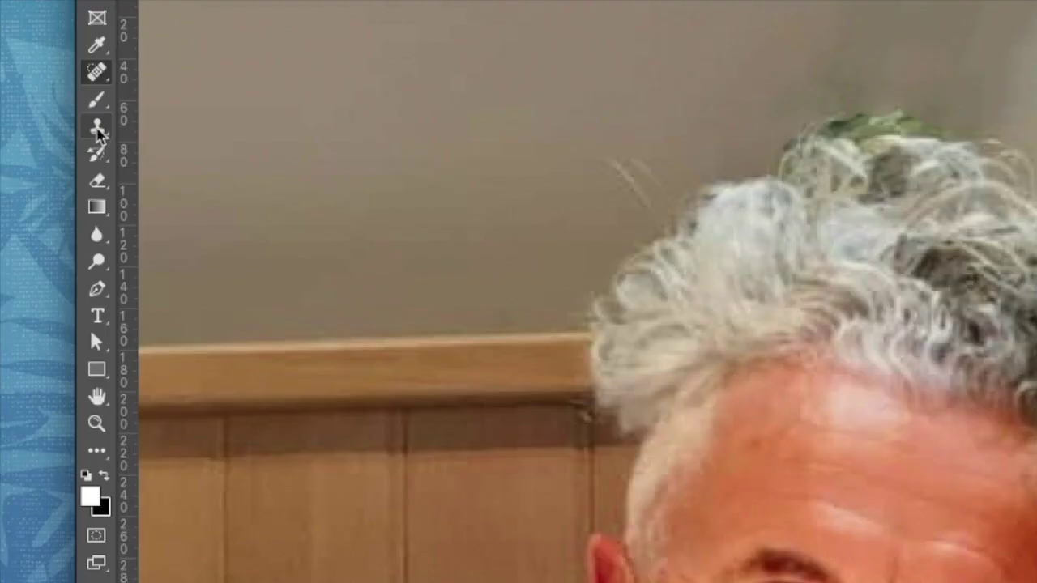
# Step: Set up the Clone Stamp tool with Normal mode and 26% opacity
pyautogui.click(37, 113)
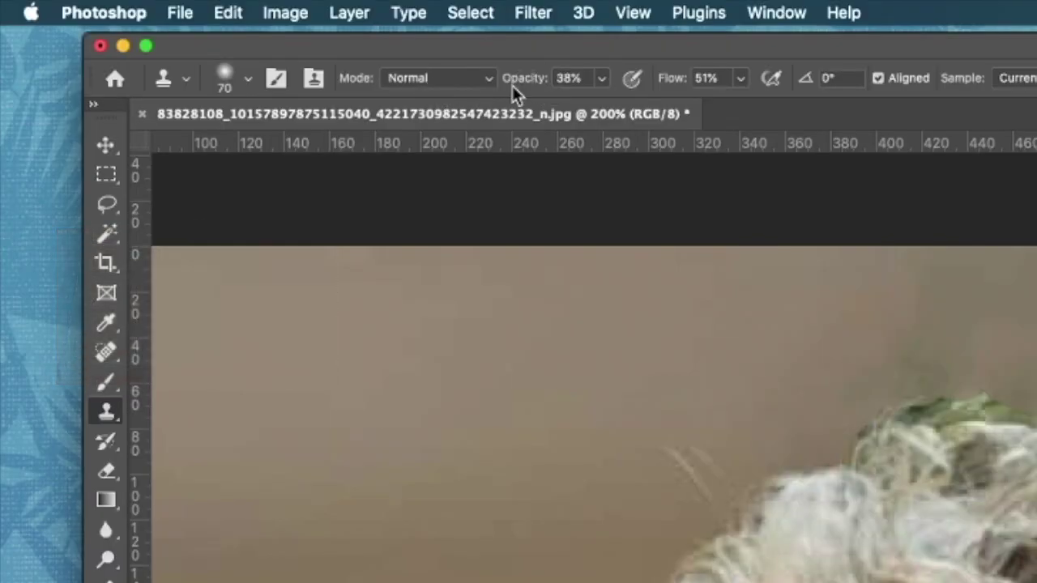
pyautogui.click(463, 81)
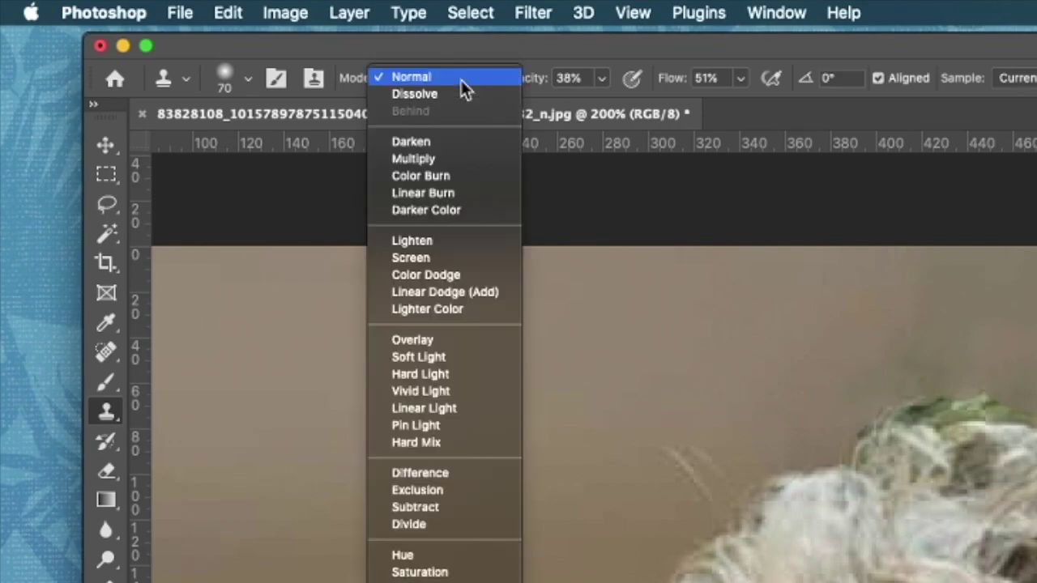
pyautogui.click(460, 79)
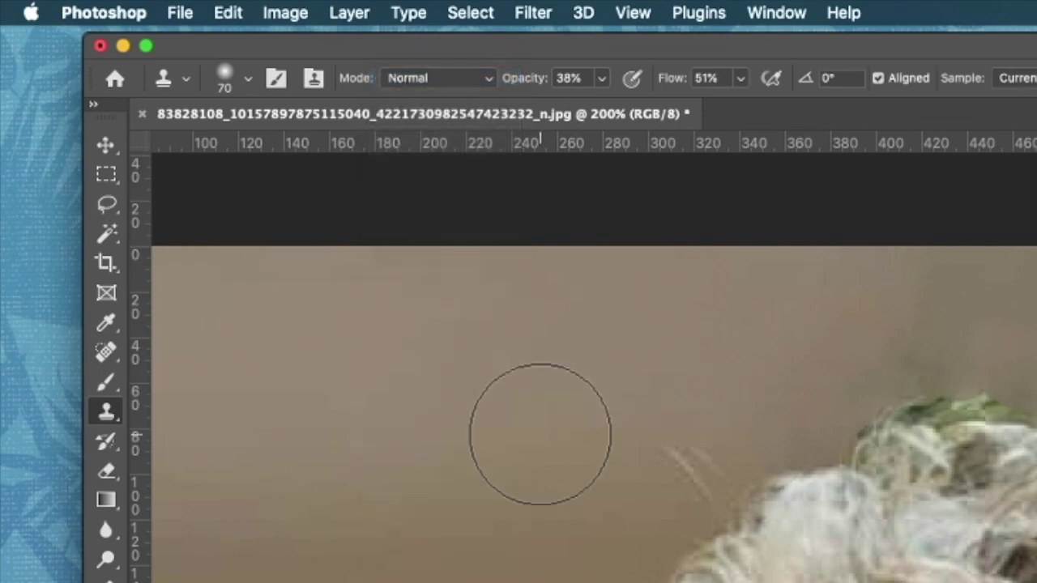
pyautogui.click(451, 78)
pyautogui.click(598, 78)
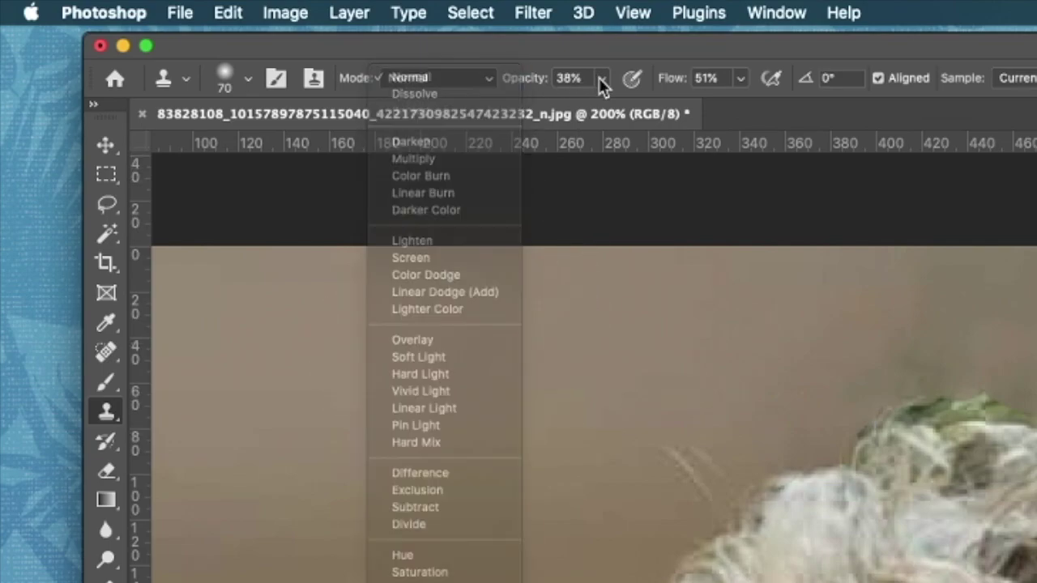
pyautogui.click(602, 79)
pyautogui.moveTo(597, 106); pyautogui.dragTo(592, 111)
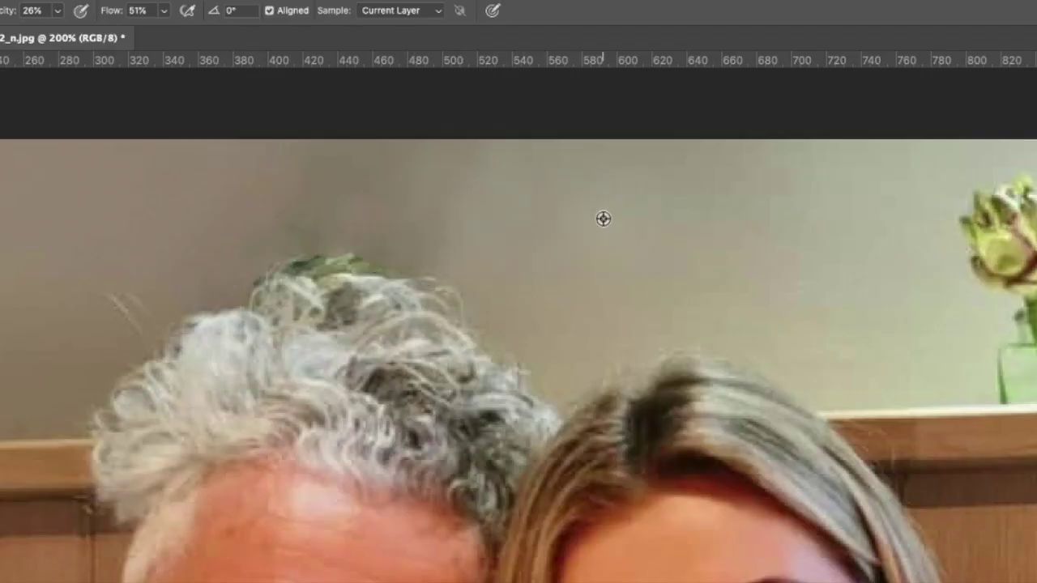
# Step: Clone clean wall tones over the dark, blotchy area above the man's hair to even out the background
pyautogui.moveTo(523, 235); pyautogui.dragTo(396, 219)
pyautogui.moveTo(554, 171); pyautogui.dragTo(416, 167)
pyautogui.moveTo(564, 230); pyautogui.dragTo(405, 225)
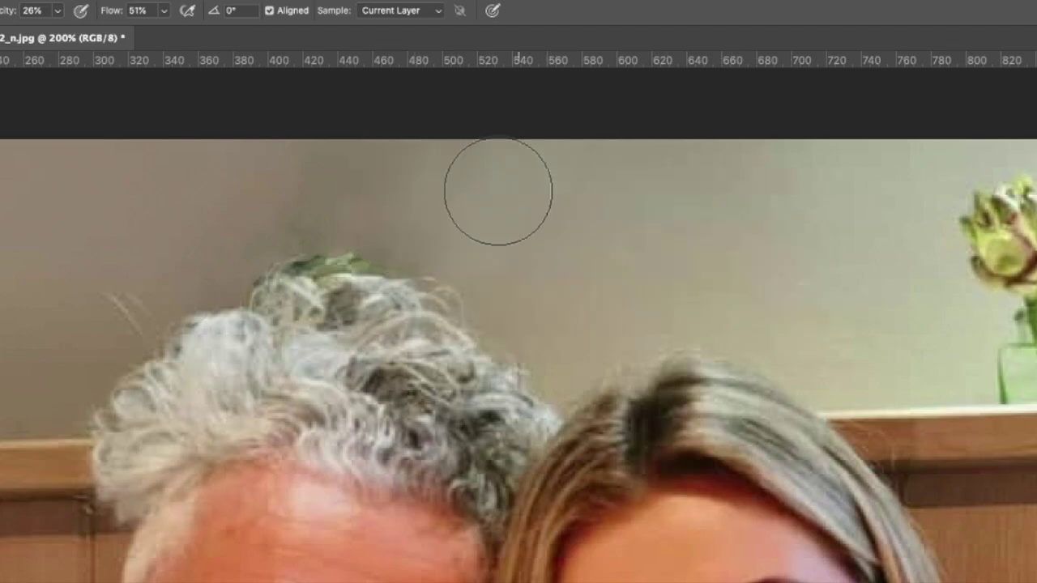
pyautogui.moveTo(586, 190); pyautogui.dragTo(392, 153)
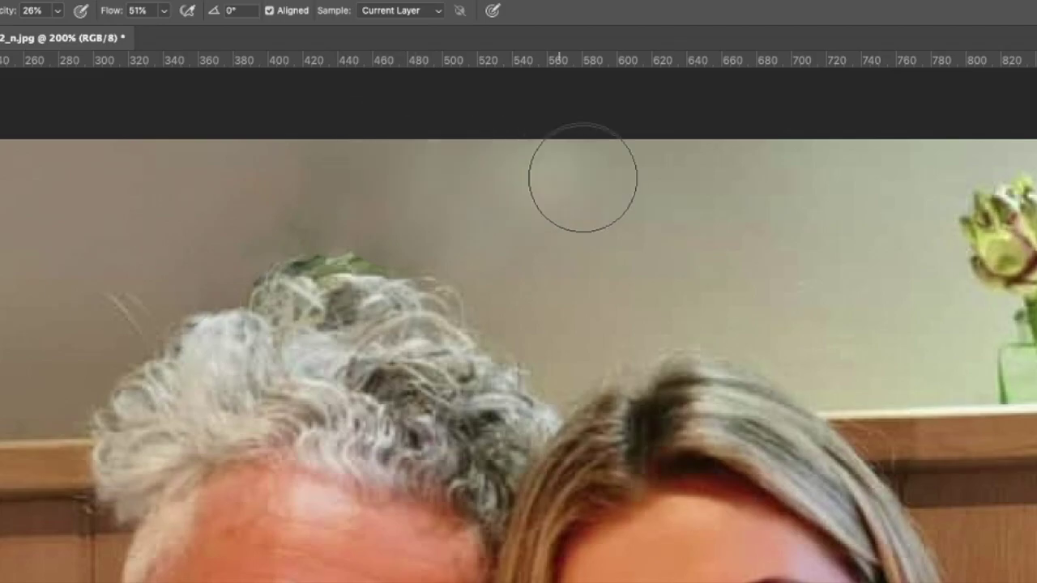
pyautogui.keyDown('alt'); pyautogui.click(651, 199); pyautogui.keyUp('alt')
pyautogui.moveTo(537, 209); pyautogui.dragTo(441, 195)
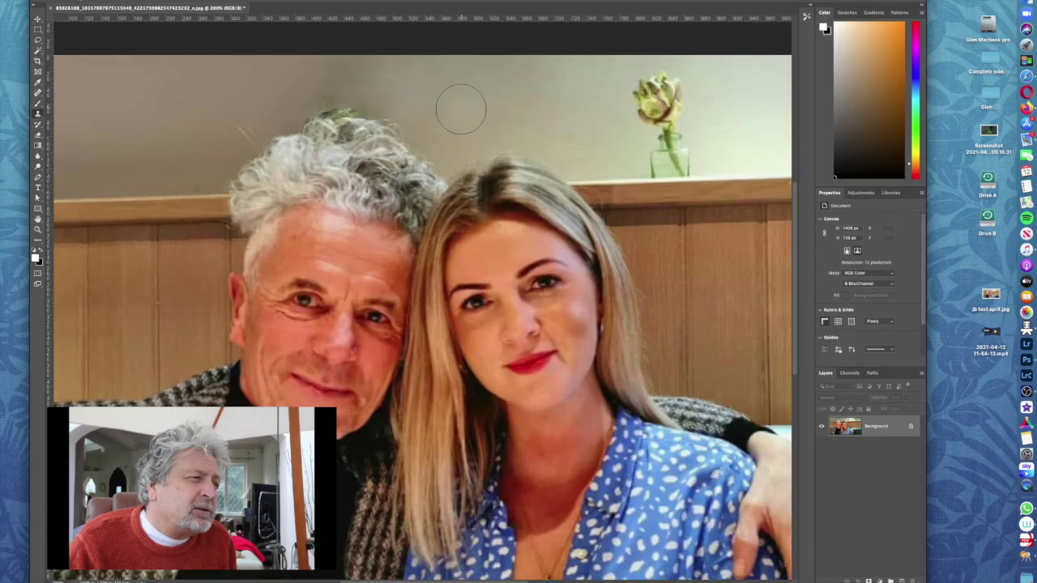
pyautogui.scroll(-1, 423, 107)
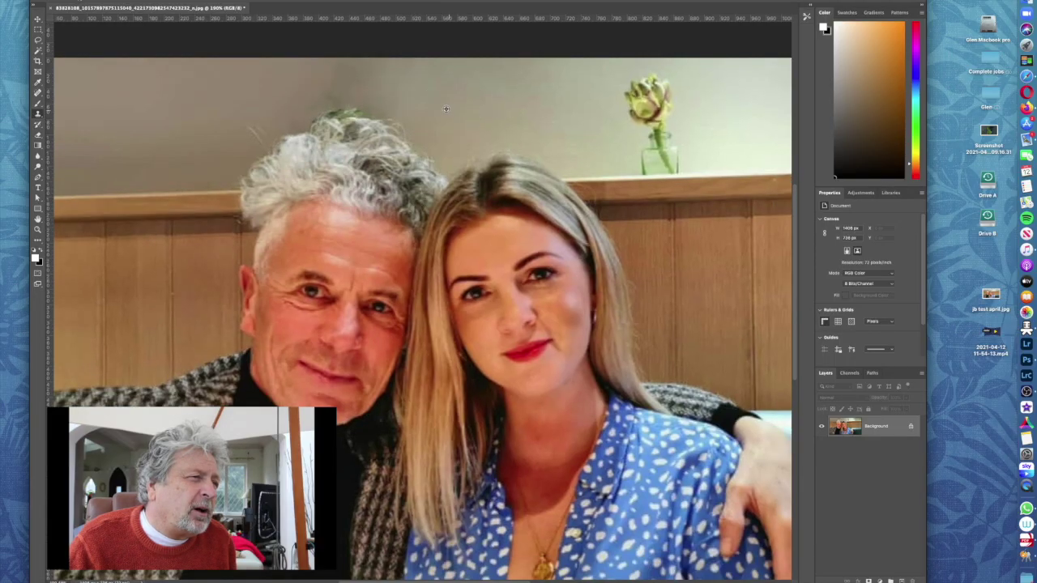
pyautogui.scroll(1, 445, 108)
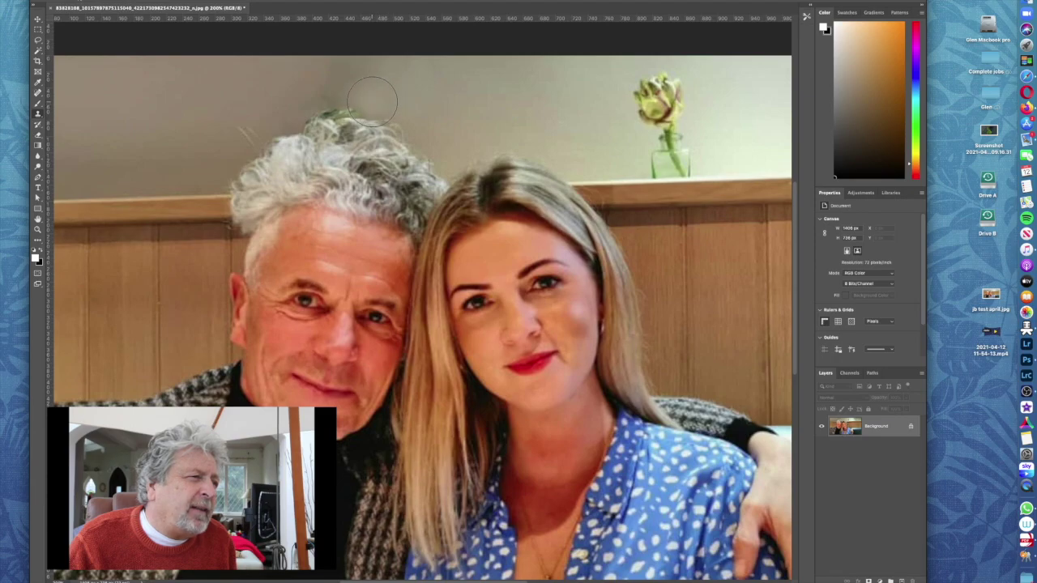
pyautogui.moveTo(446, 100); pyautogui.dragTo(488, 106)
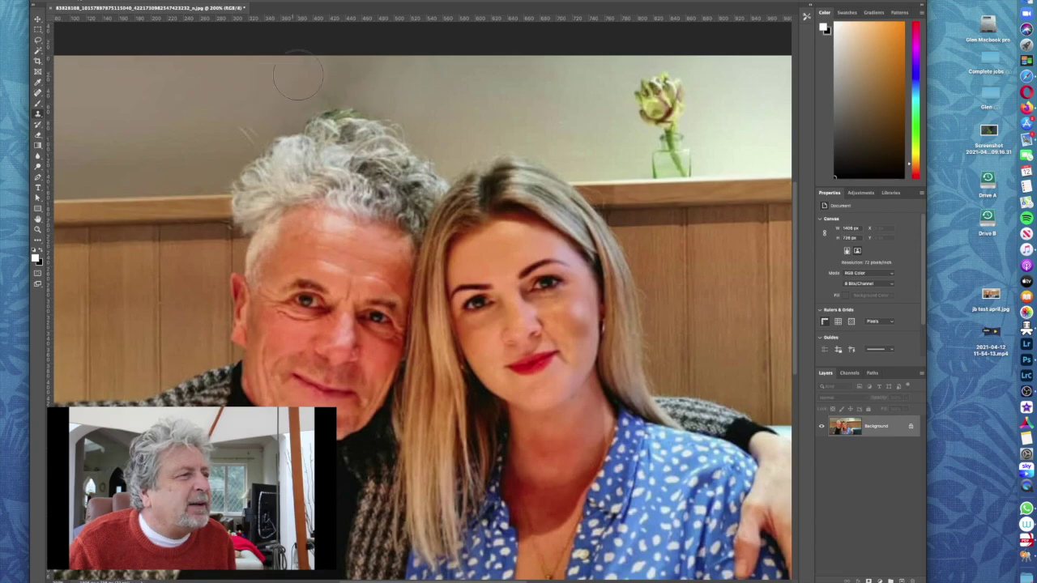
# Step: Try cloning the pale wall over the flower in the green glass bottle with the Clone Stamp, then undo the last stroke
pyautogui.scroll(1, 467, 92)
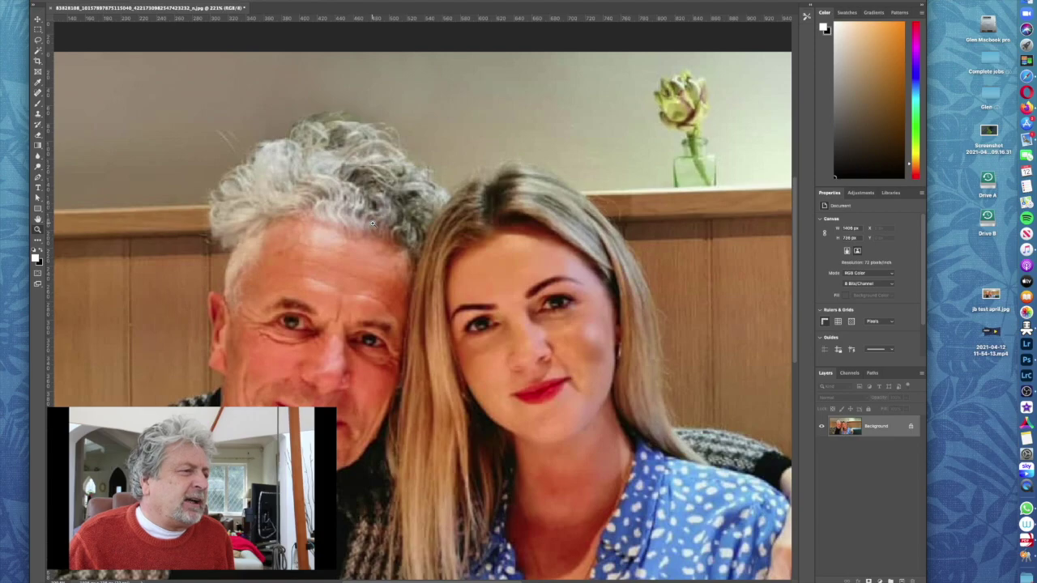
pyautogui.scroll(-1, 372, 222)
pyautogui.press('super+1')
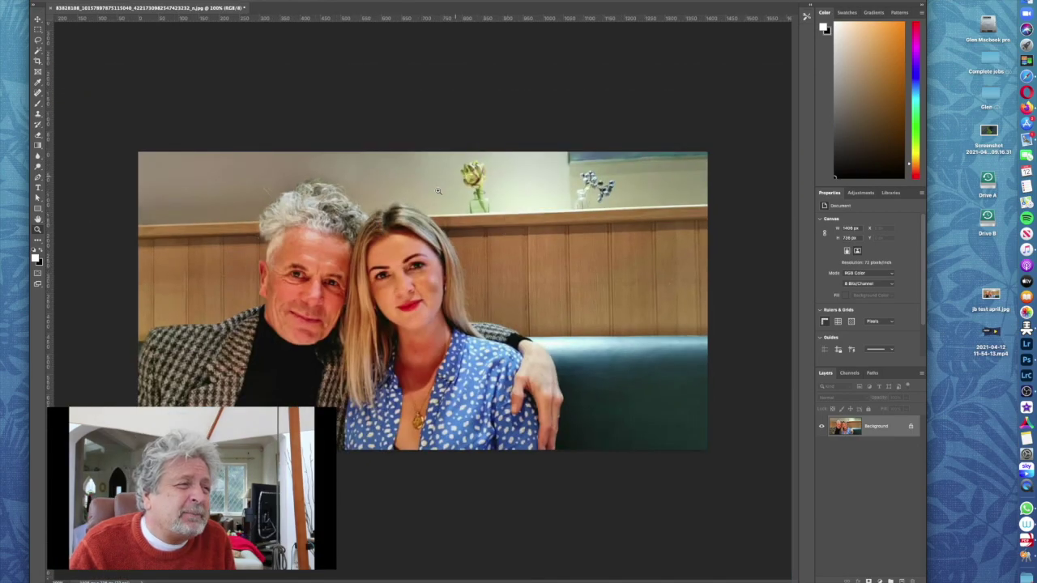
pyautogui.click(481, 199)
pyautogui.click(481, 201)
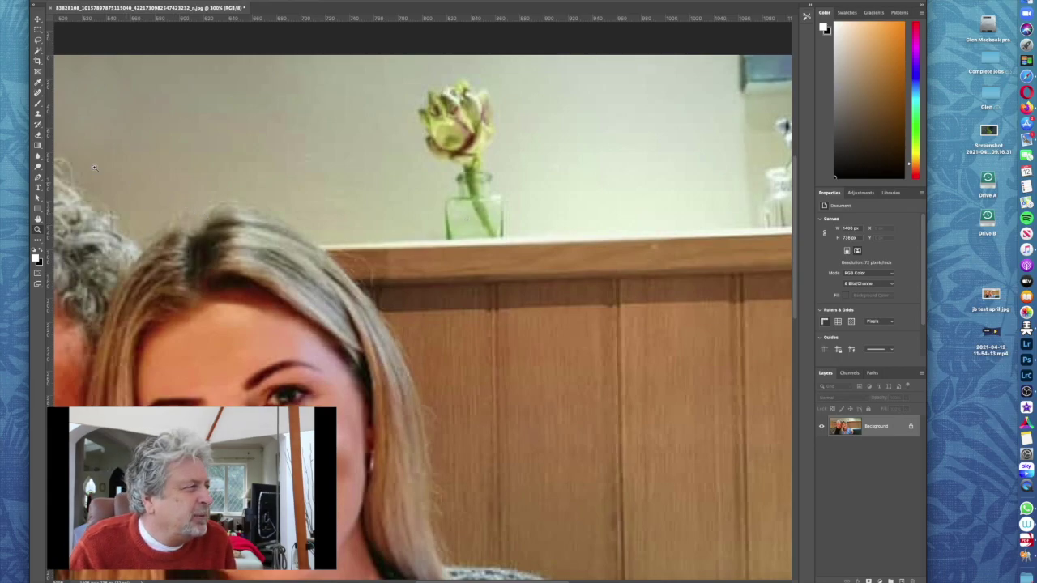
pyautogui.click(37, 114)
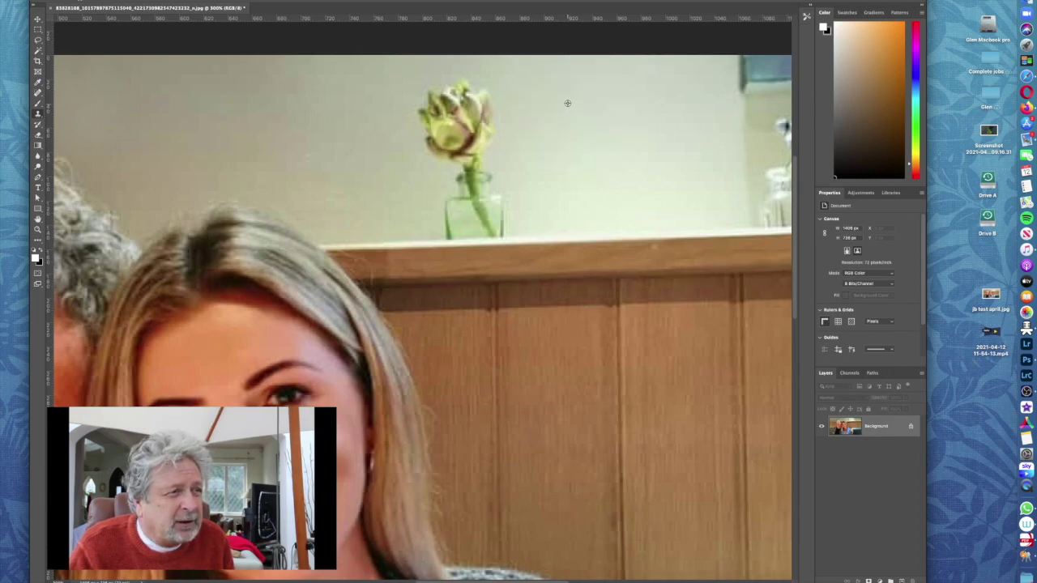
pyautogui.keyDown('alt'); pyautogui.click(565, 95); pyautogui.keyUp('alt')
pyautogui.moveTo(555, 97)
pyautogui.mouseDown()
pyautogui.moveTo(463, 108)
pyautogui.moveTo(474, 103)
pyautogui.mouseUp()
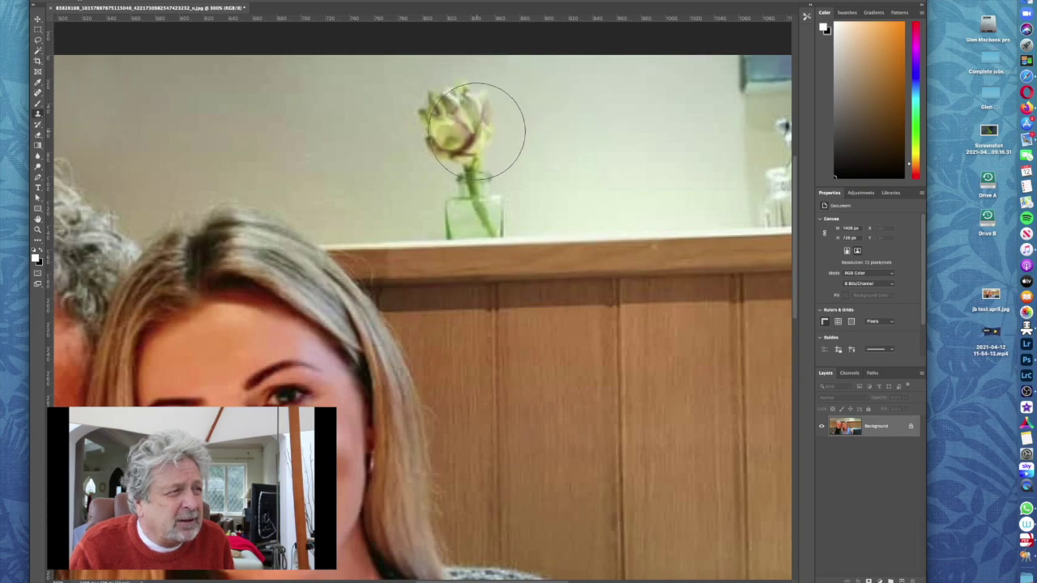
pyautogui.press('super+z')
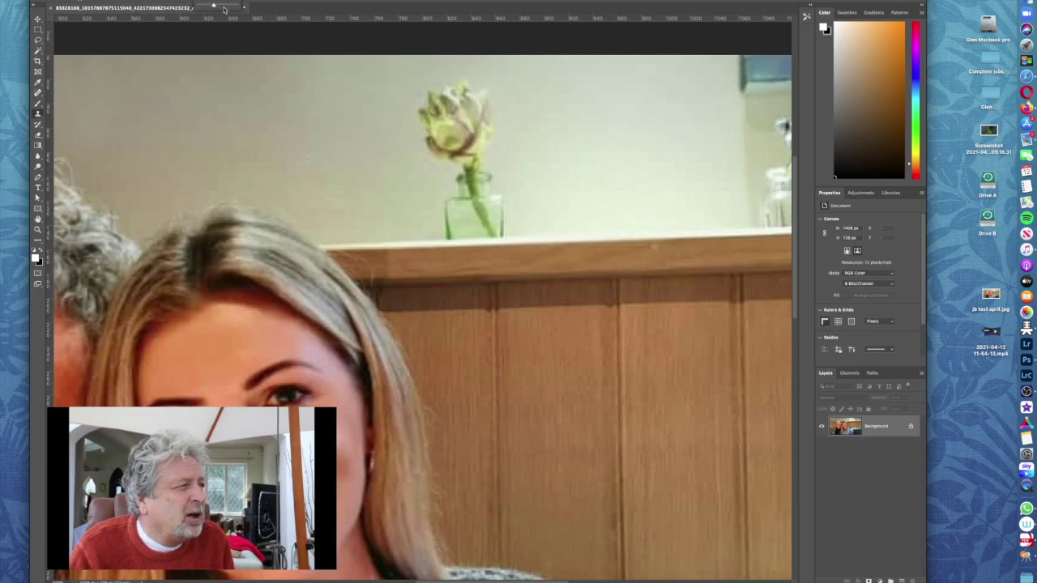
# Step: Sample the wall beside the flower and clone it over the flower head, its stem and the bottle's neck
pyautogui.keyDown('alt'); pyautogui.click(389, 127); pyautogui.keyUp('alt')
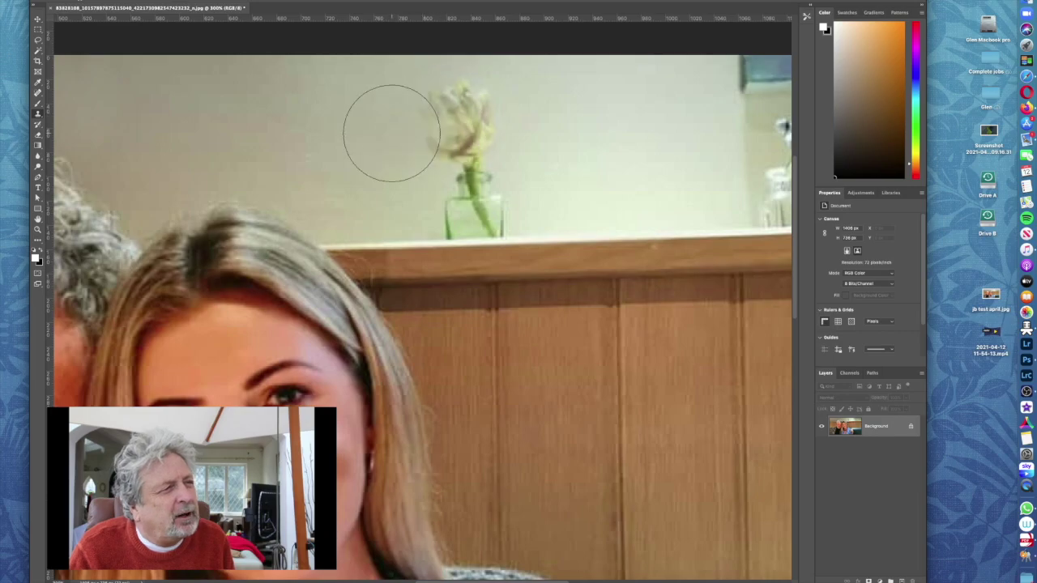
pyautogui.moveTo(424, 135); pyautogui.dragTo(466, 114)
pyautogui.moveTo(429, 174)
pyautogui.mouseDown()
pyautogui.moveTo(459, 111)
pyautogui.moveTo(513, 109)
pyautogui.moveTo(497, 104)
pyautogui.mouseUp()
pyautogui.scroll(1, 447, 146)
pyautogui.scroll(5, 543, 127)
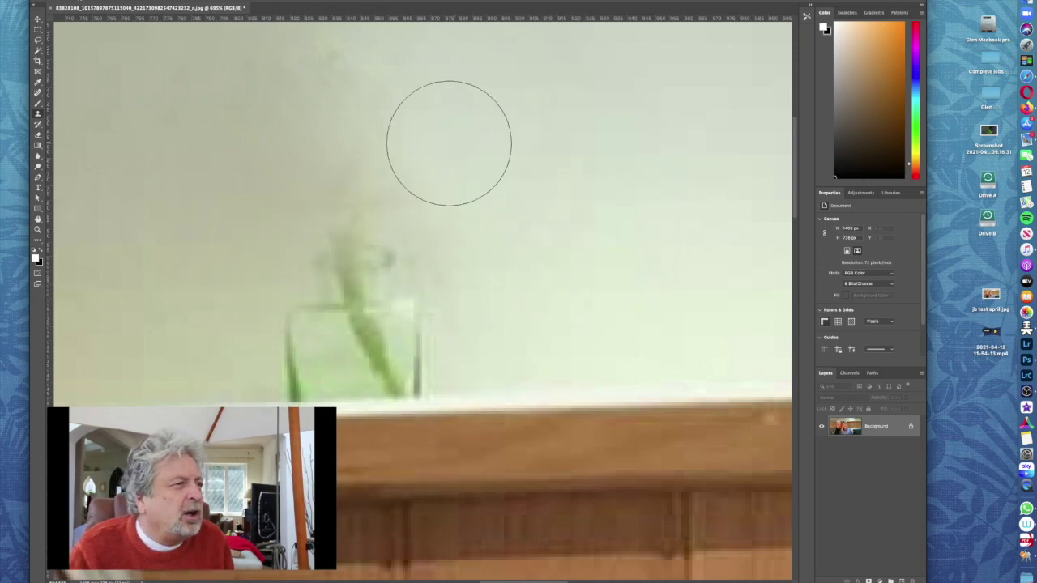
pyautogui.moveTo(359, 232); pyautogui.dragTo(324, 243)
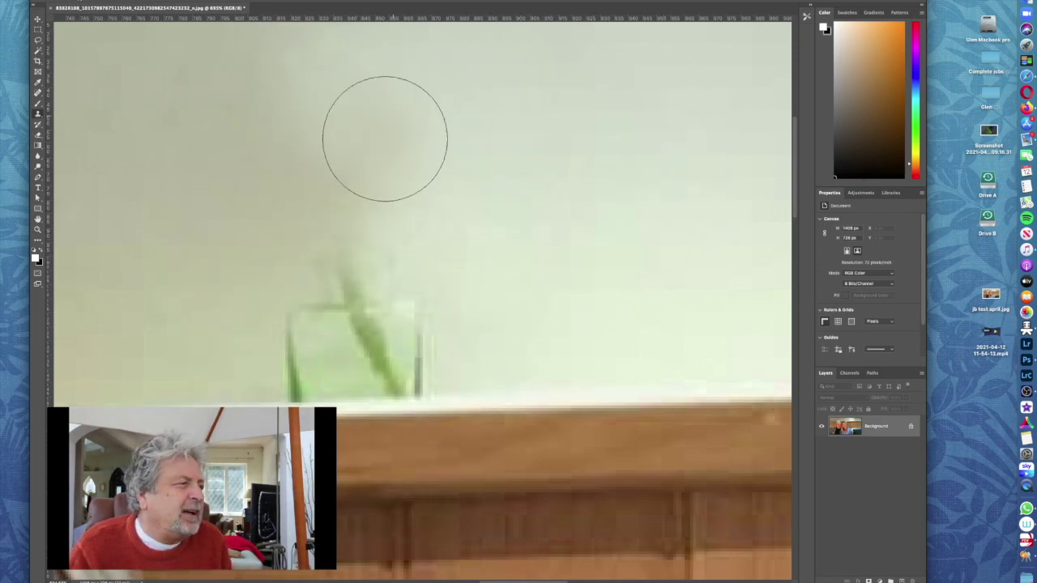
pyautogui.moveTo(284, 284); pyautogui.dragTo(435, 300)
# Step: Reduce the Clone Stamp brush size and clone the wall over the remaining base of the green bottle on the shelf
pyautogui.press('[')
pyautogui.press('[')
pyautogui.press('[')
pyautogui.press('[')
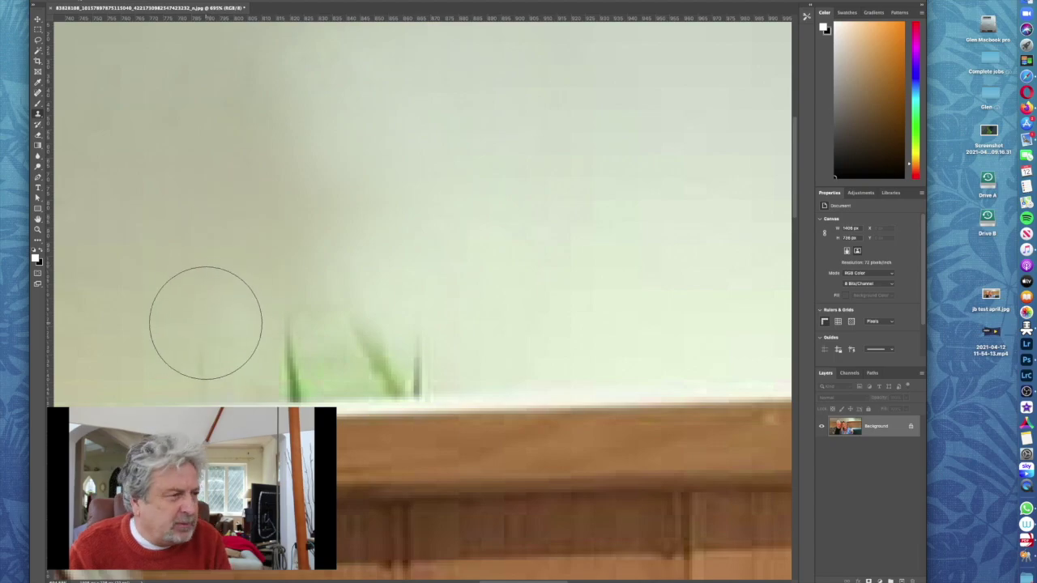
pyautogui.hscroll(-3, 575, 408)
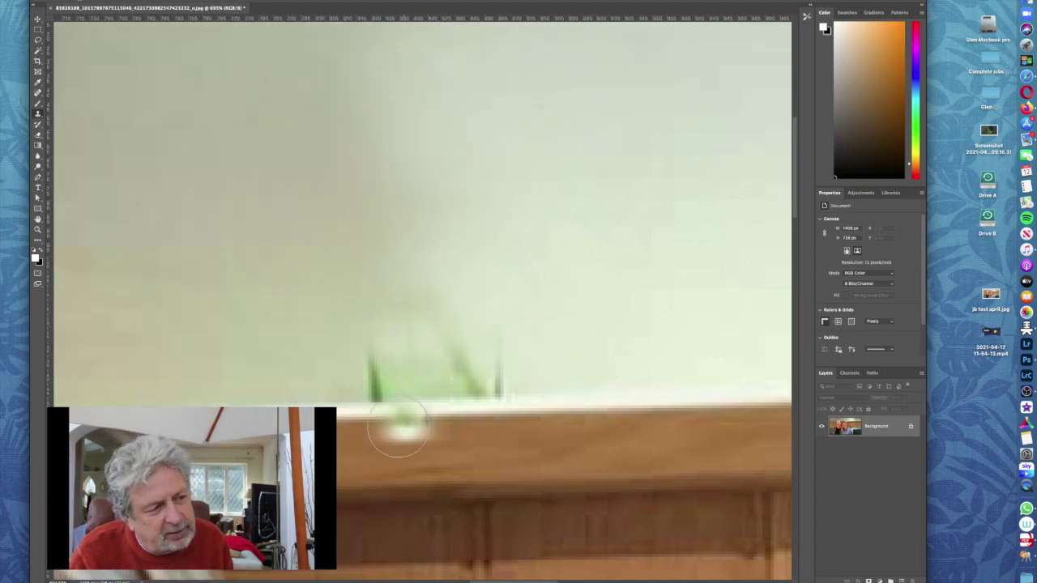
pyautogui.scroll(2, 575, 408)
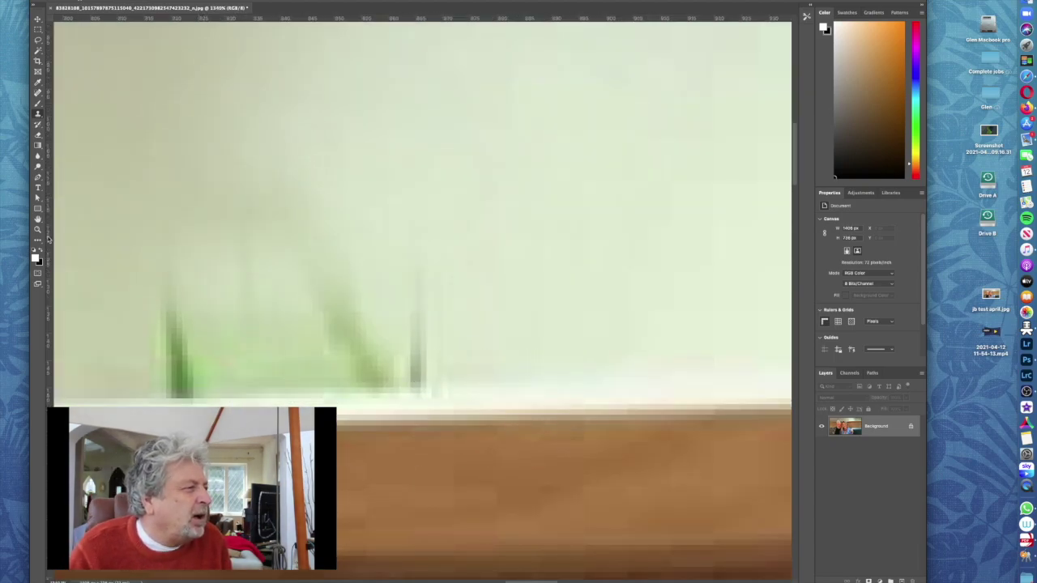
pyautogui.press('z')
pyautogui.scroll(-5, 466, 248)
pyautogui.scroll(-2, 465, 249)
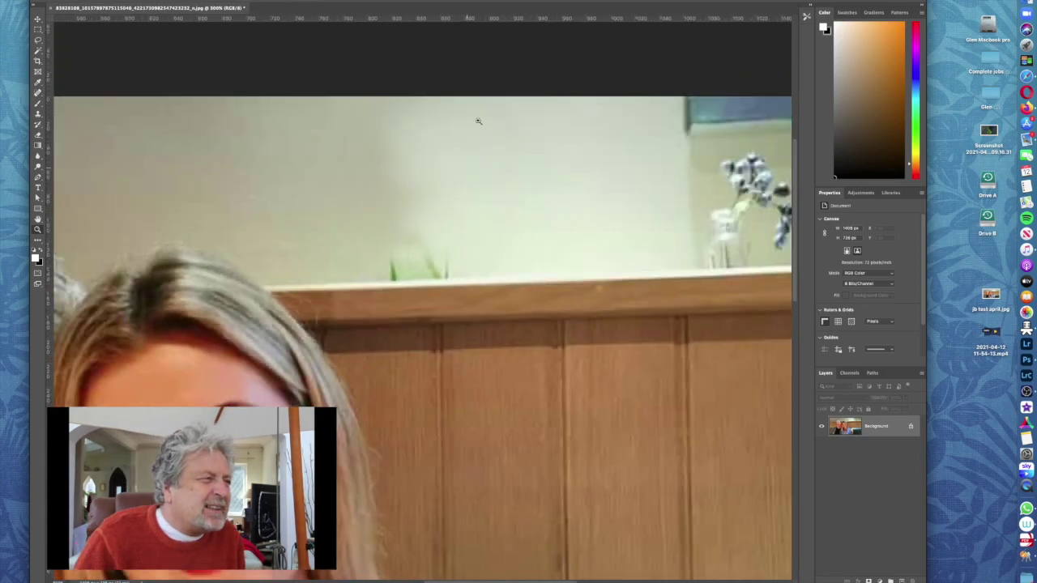
pyautogui.click(37, 136)
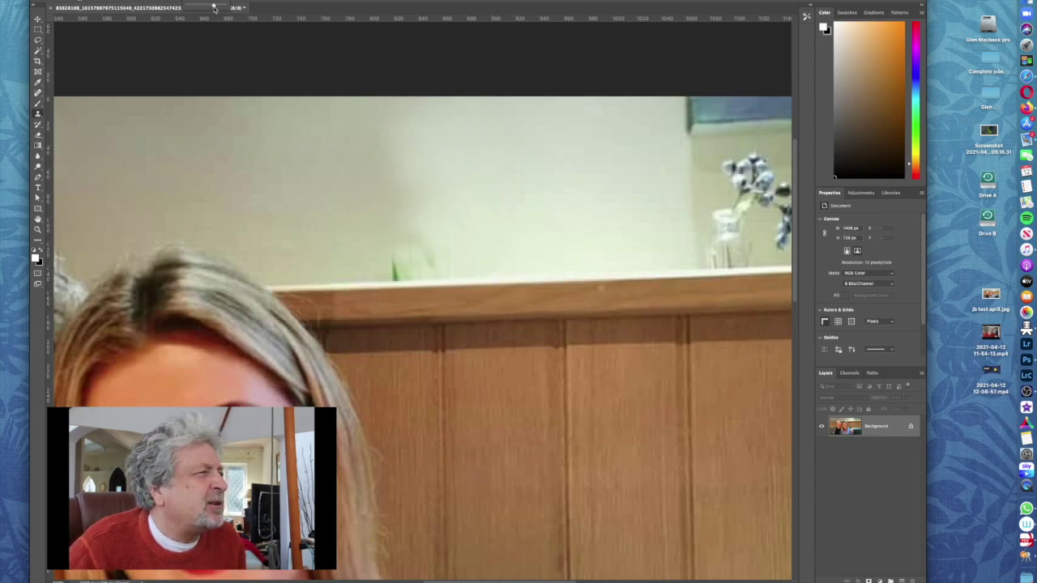
pyautogui.click(417, 237)
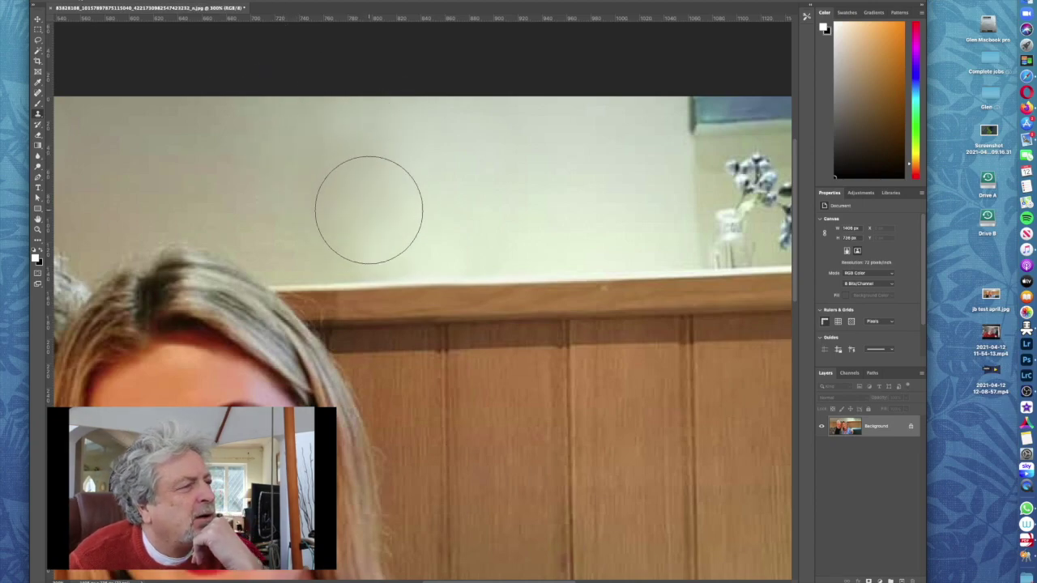
# Step: Try a clone stroke on the wall above the shelf beside the woman's hair, compare before and after, and undo it
pyautogui.click(371, 276)
pyautogui.press('super+z')
pyautogui.press('super+shift+z')
pyautogui.press('super+z')
pyautogui.press('super+shift+z')
pyautogui.press('super+z')
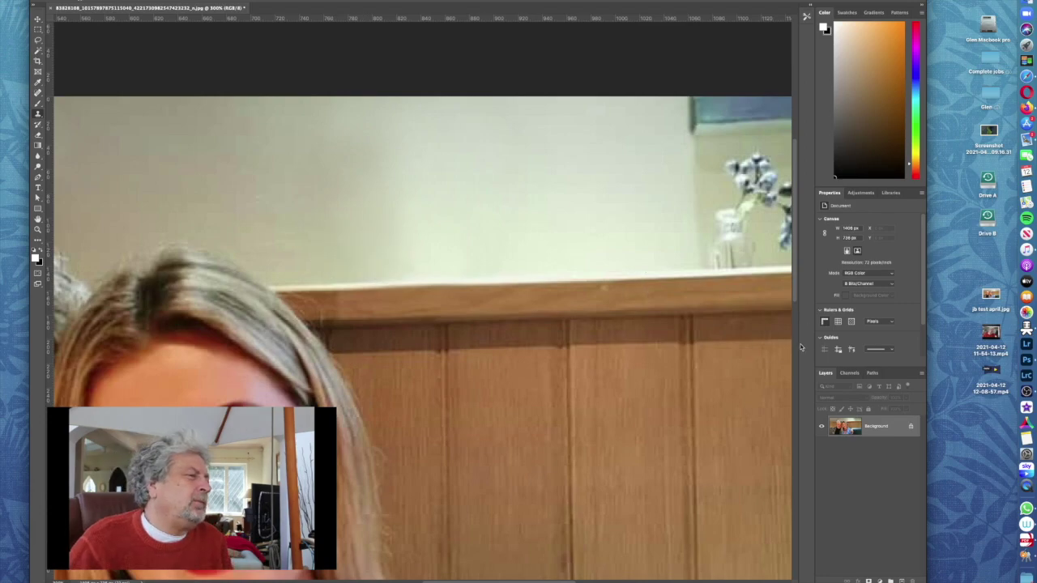
# Step: Enlarge the Clone Stamp brush and clone wall tones over the uneven patch of wall above and beside the woman's head
pyautogui.doubleClick(37, 229)
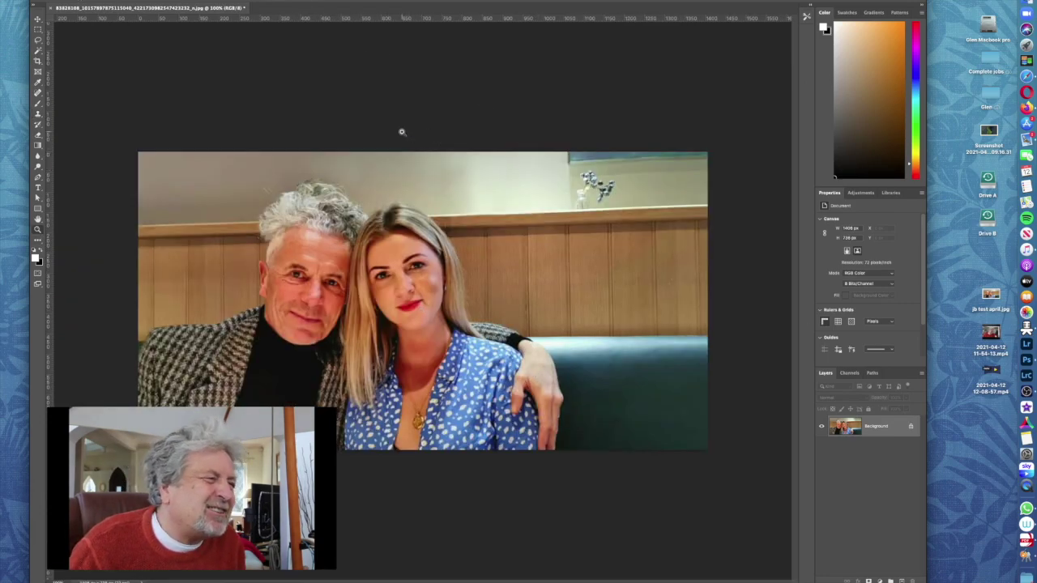
pyautogui.click(38, 114)
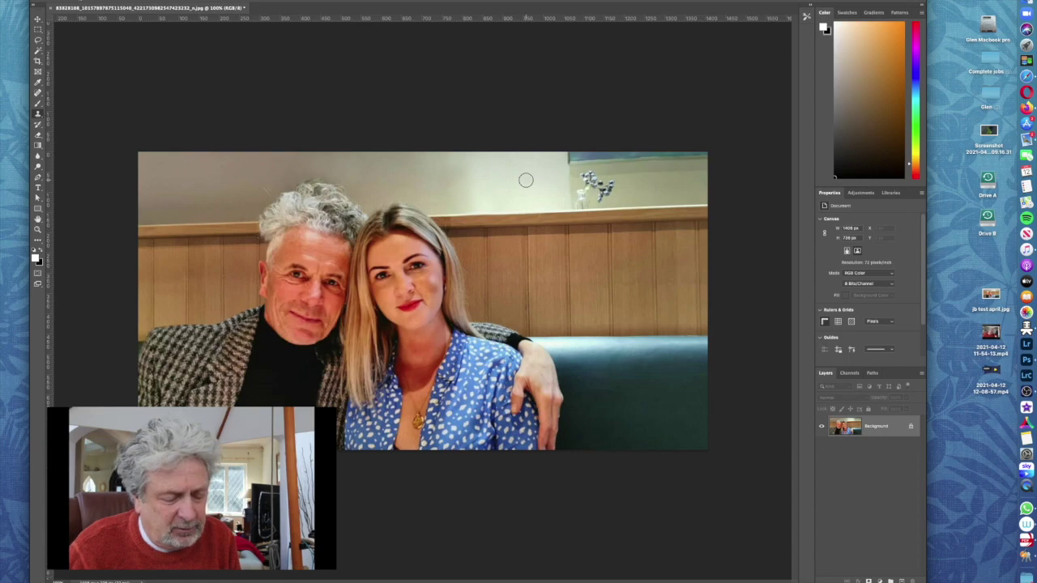
pyautogui.press(']')
pyautogui.press(']')
pyautogui.press(']')
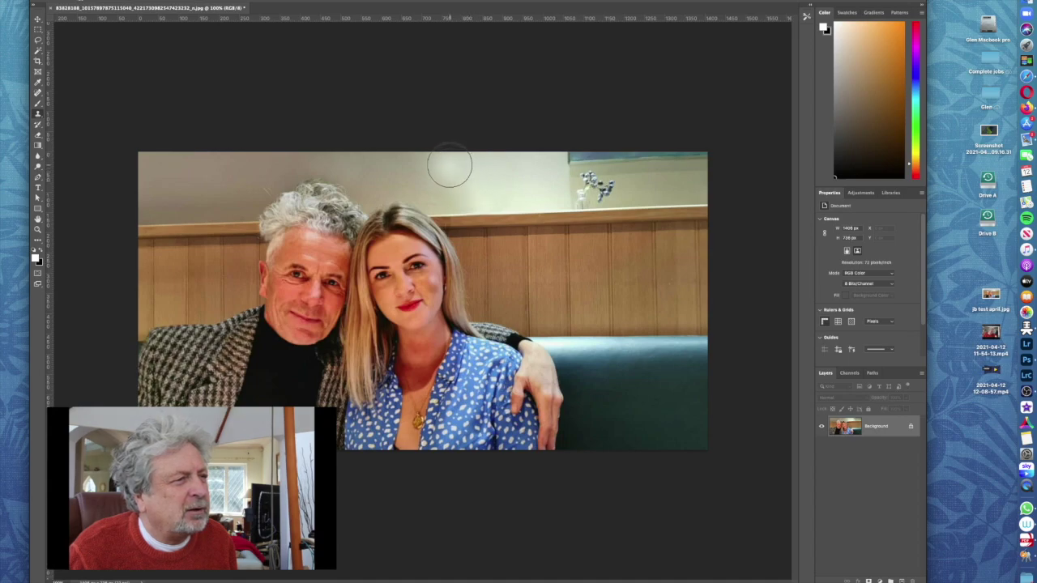
pyautogui.moveTo(505, 174); pyautogui.dragTo(458, 178)
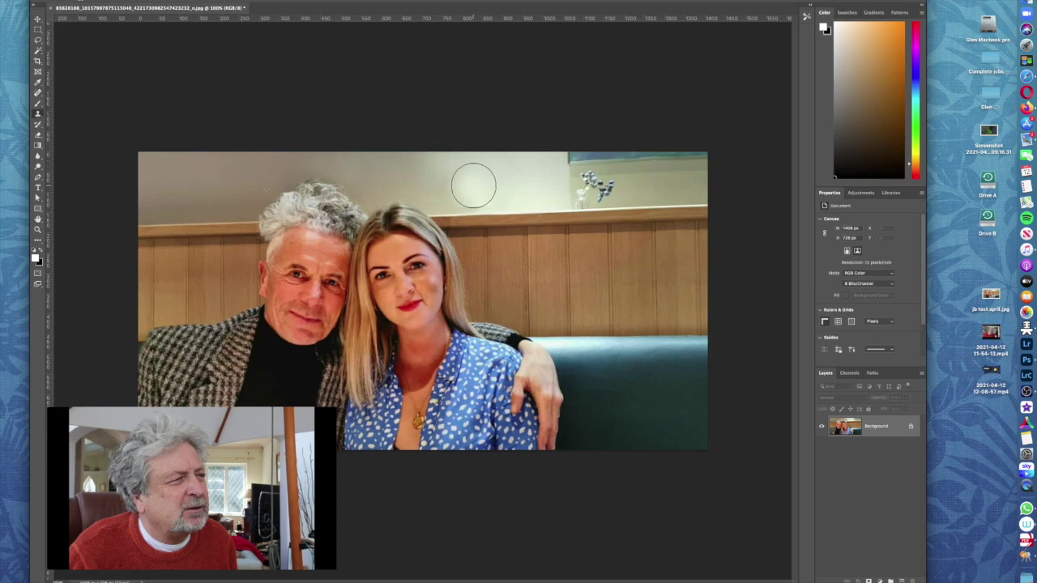
pyautogui.moveTo(556, 186); pyautogui.dragTo(641, 209)
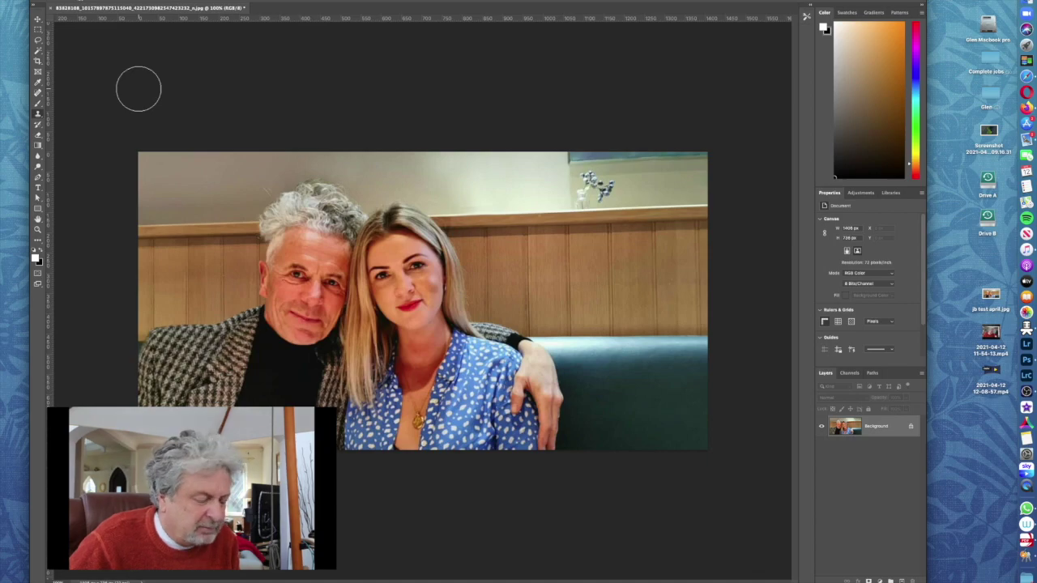
# Step: Brighten the photo with a Curves adjustment, raising the RGB midpoint at input 120 to output 152
pyautogui.press('super+m')
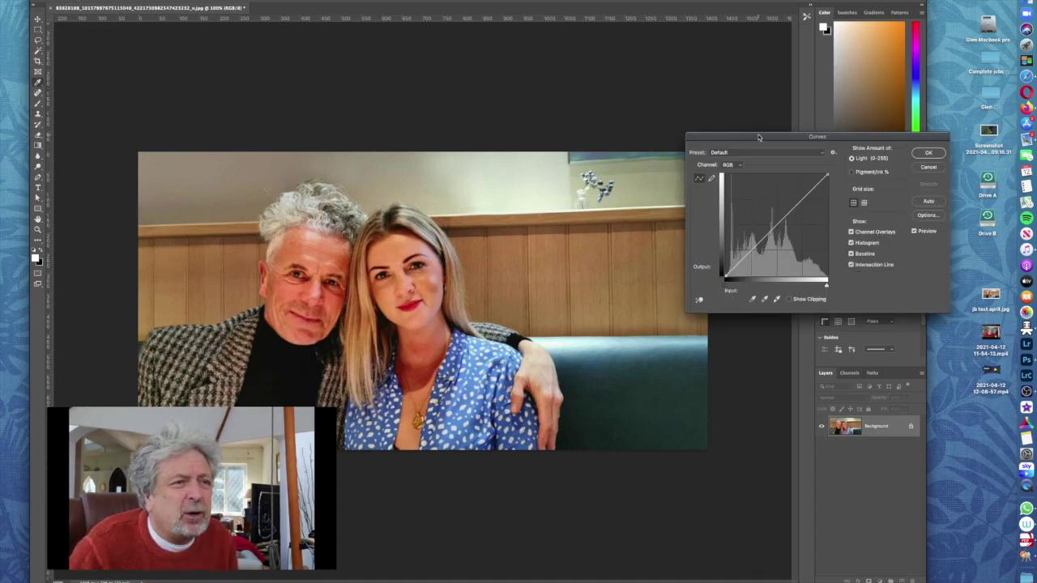
pyautogui.moveTo(758, 137); pyautogui.dragTo(597, 119)
pyautogui.moveTo(617, 205); pyautogui.dragTo(611, 196)
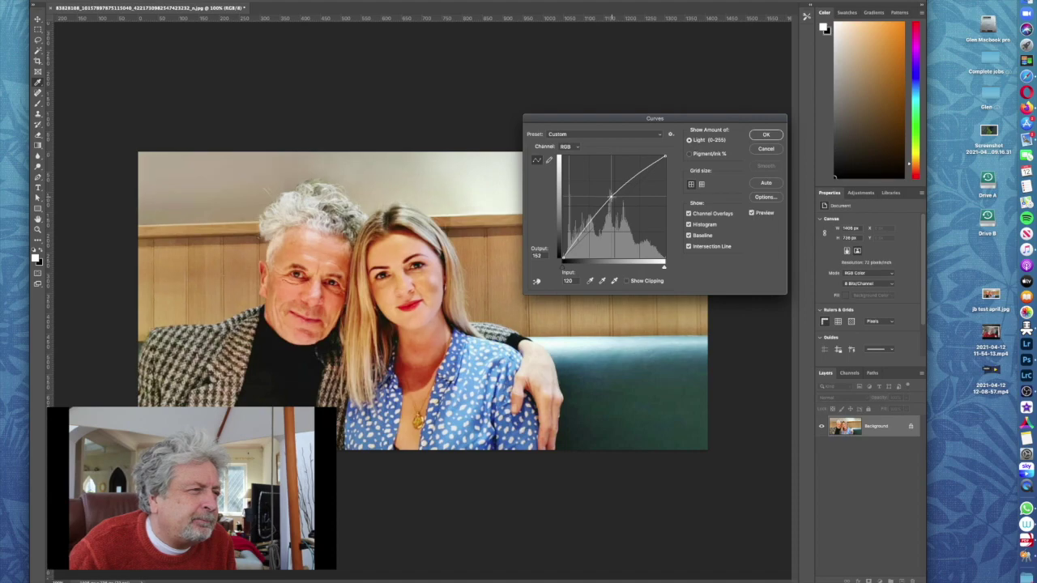
pyautogui.click(775, 136)
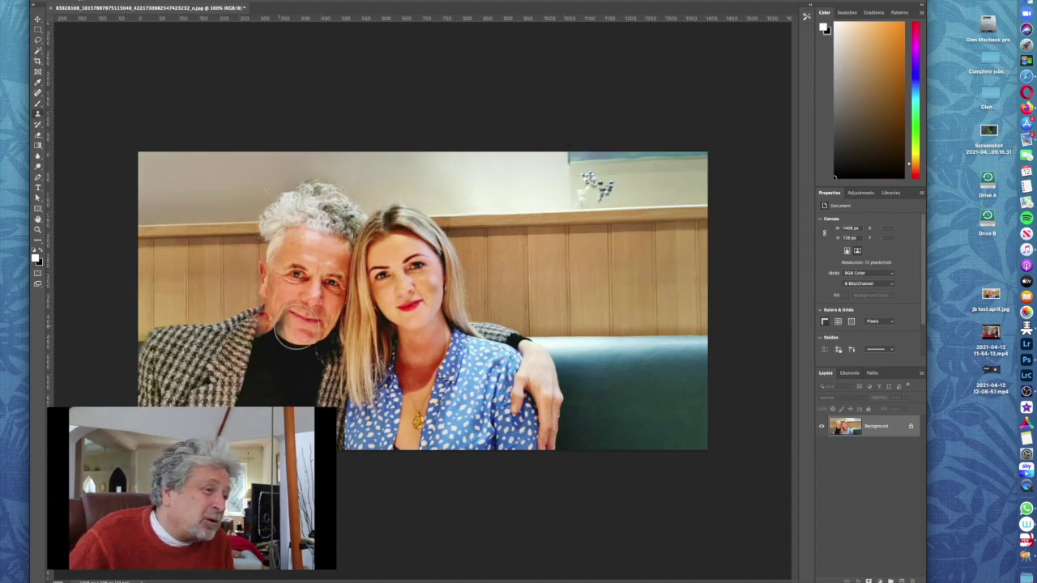
pyautogui.moveTo(373, 316); pyautogui.dragTo(417, 341)
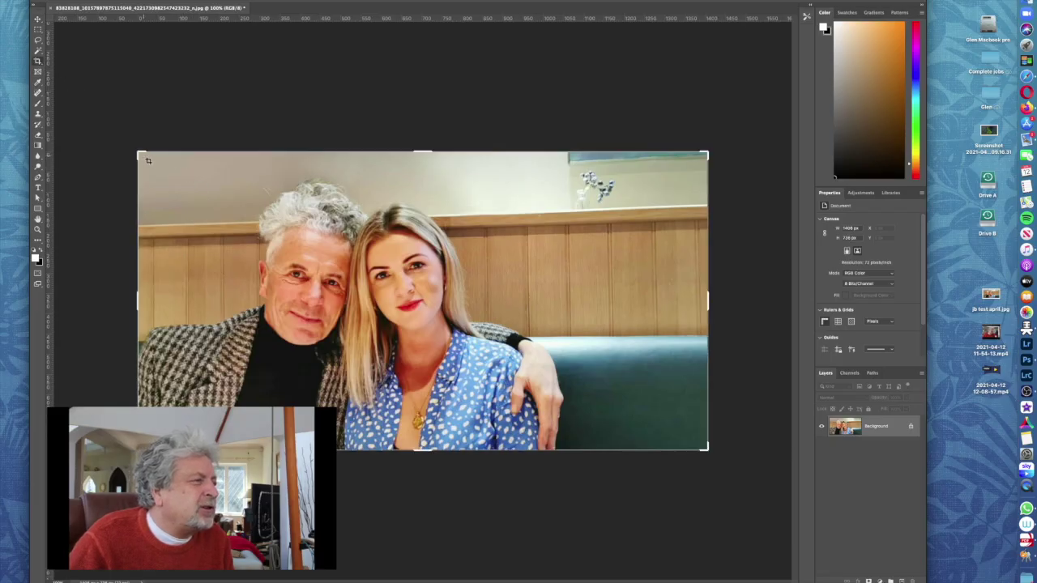
# Step: Crop both sides of the photo closely around the couple, cutting out the vase of flowers and most of the empty seat
pyautogui.moveTo(137, 306); pyautogui.dragTo(163, 300)
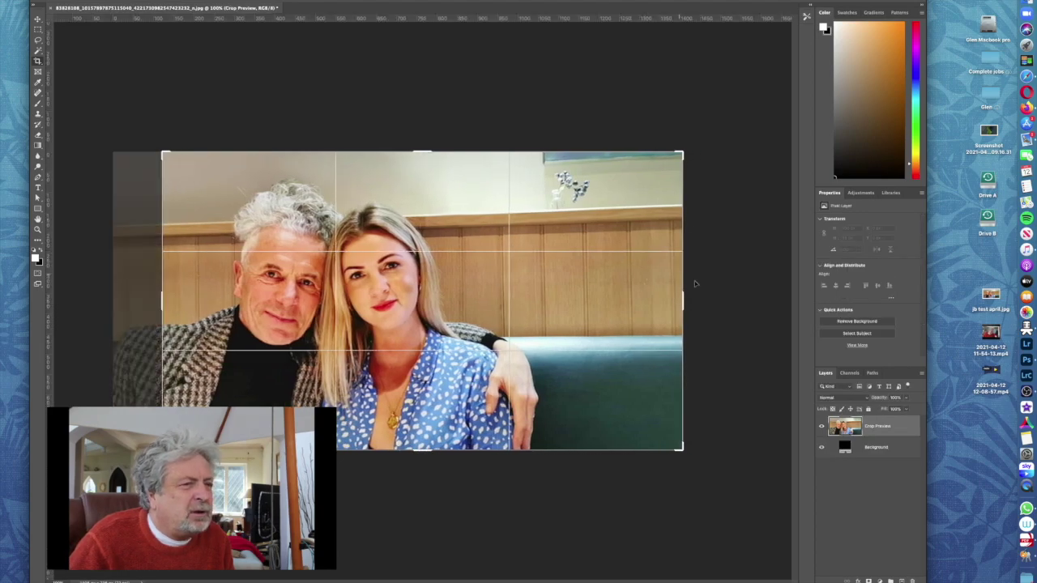
pyautogui.moveTo(683, 301); pyautogui.dragTo(597, 303)
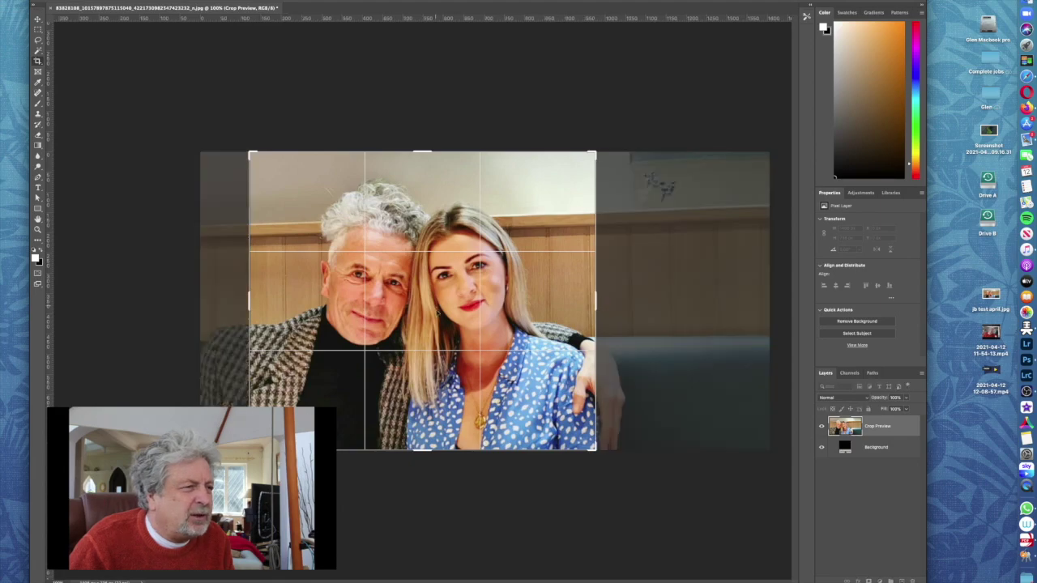
pyautogui.press('Return')
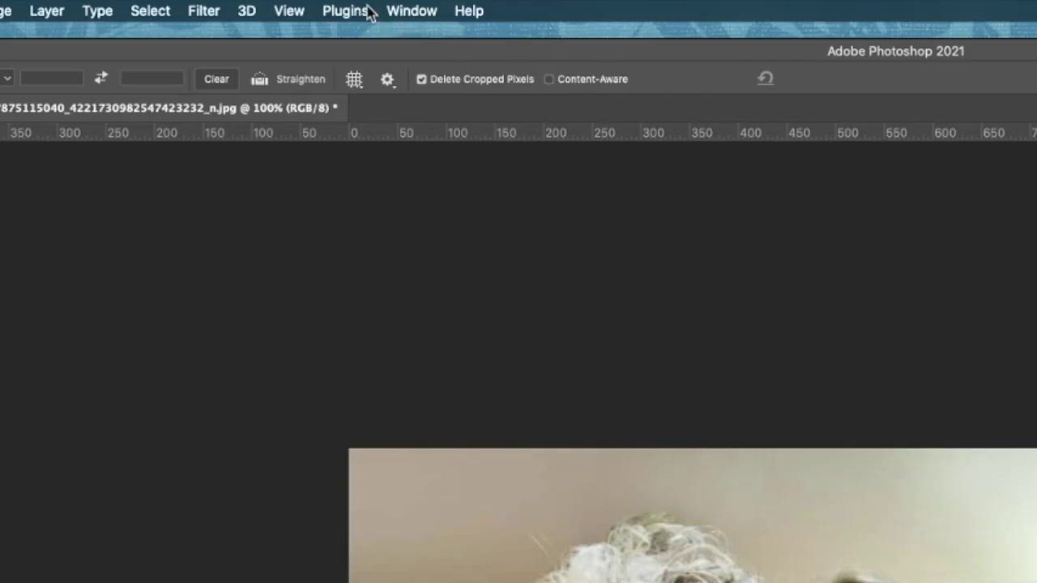
# Step: Open the Filter Gallery for the cropped photo and preview the Colored Pencil filter
pyautogui.click(252, 0)
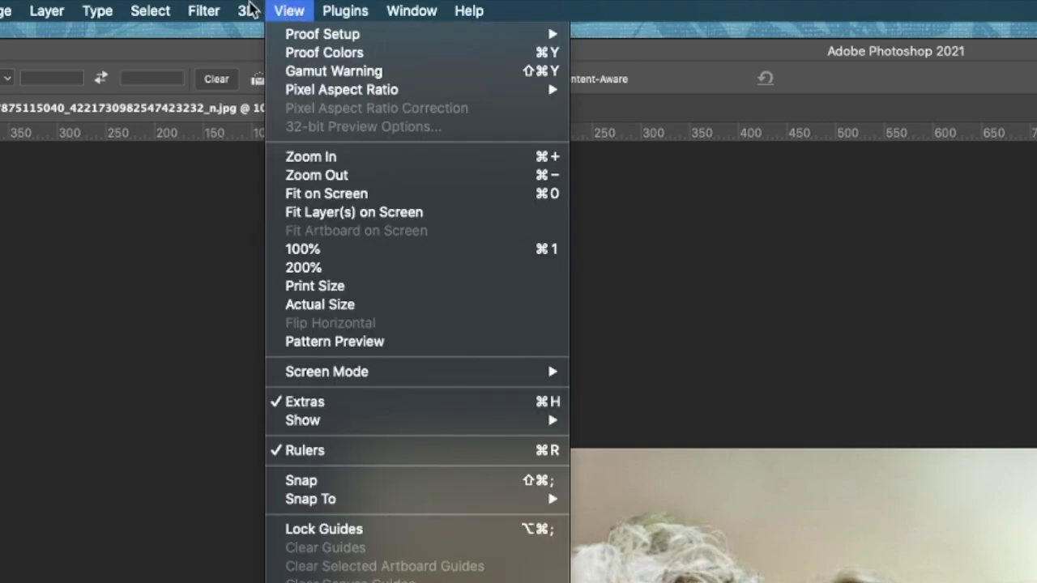
pyautogui.moveTo(212, 6)
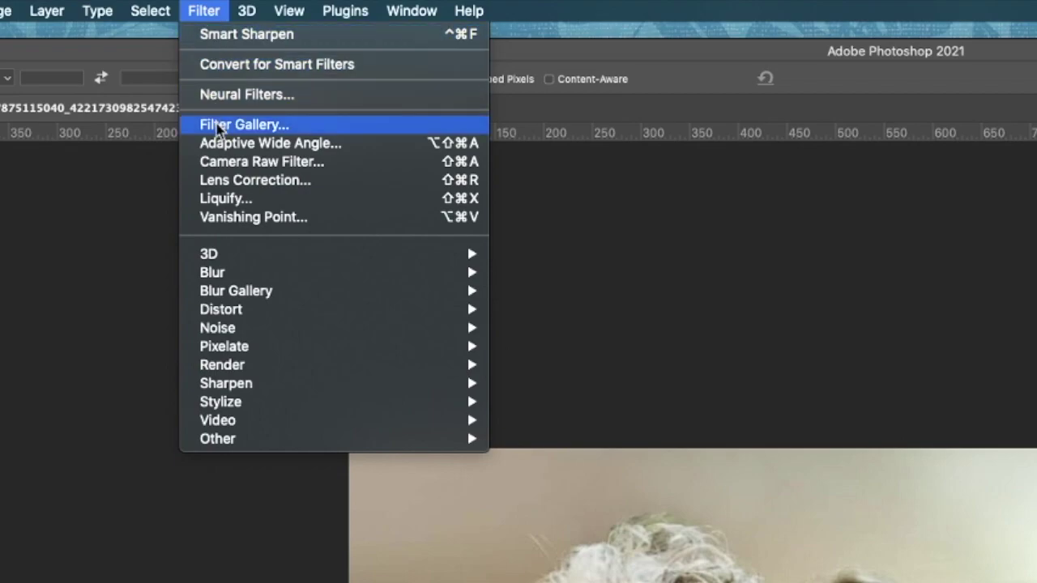
pyautogui.click(218, 130)
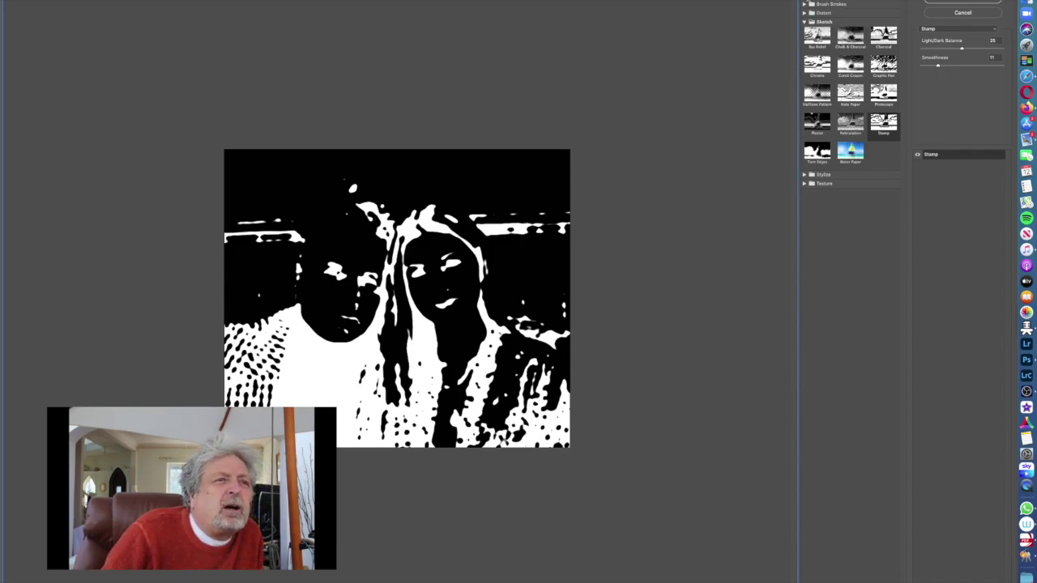
pyautogui.scroll(4, 850, 162)
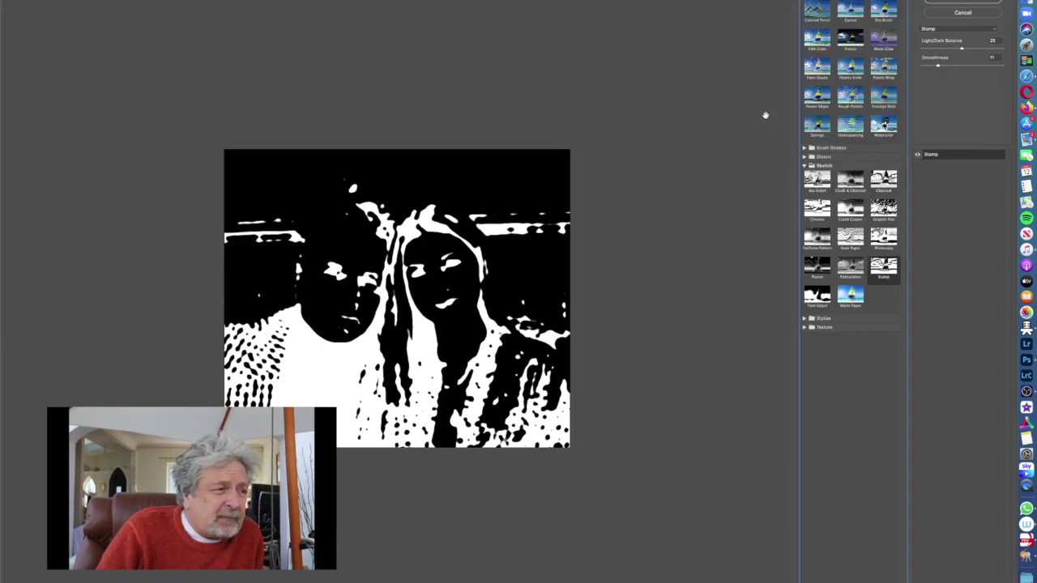
pyautogui.click(815, 13)
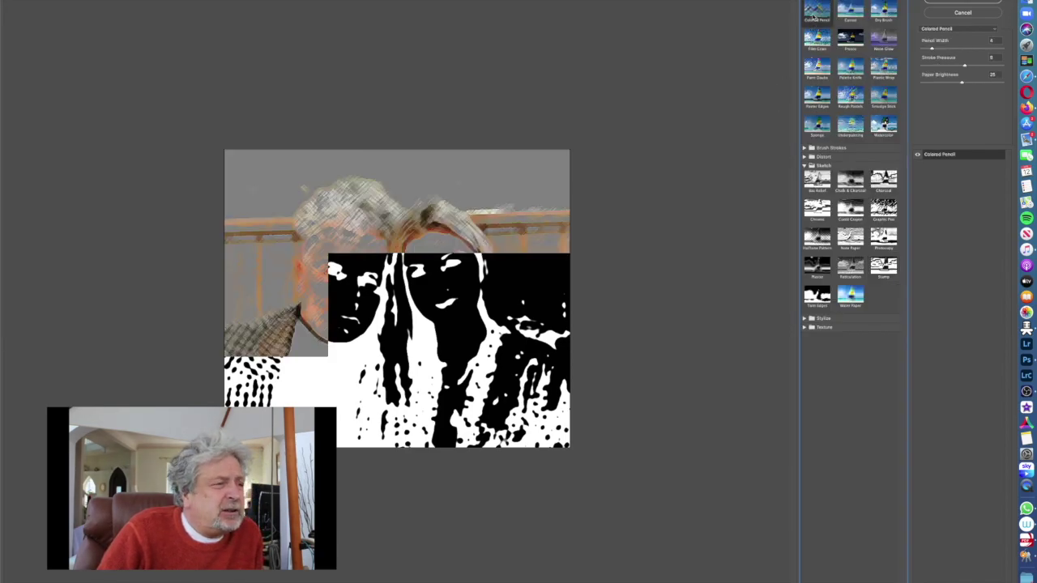
# Step: Try the Cutout filter with Number of Levels 6, Edge Simplicity 1 and Edge Fidelity 3
pyautogui.click(850, 11)
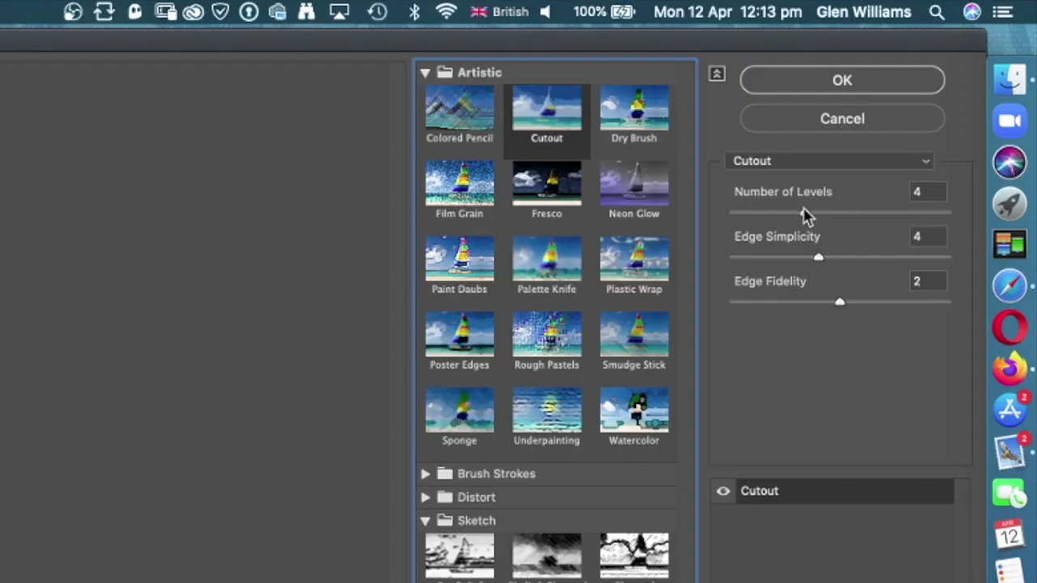
pyautogui.moveTo(948, 49); pyautogui.dragTo(964, 47)
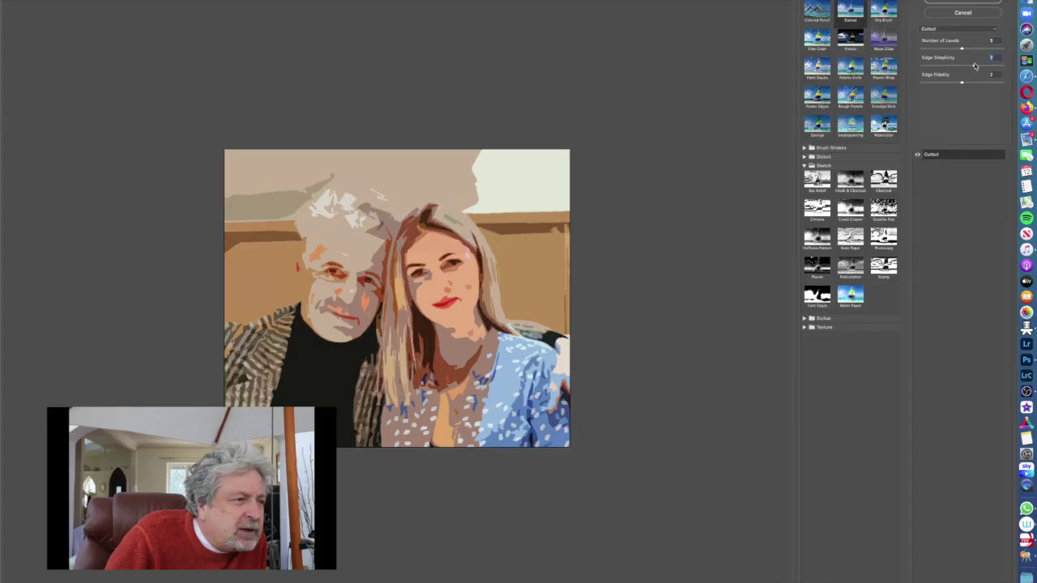
pyautogui.moveTo(820, 261); pyautogui.dragTo(871, 265)
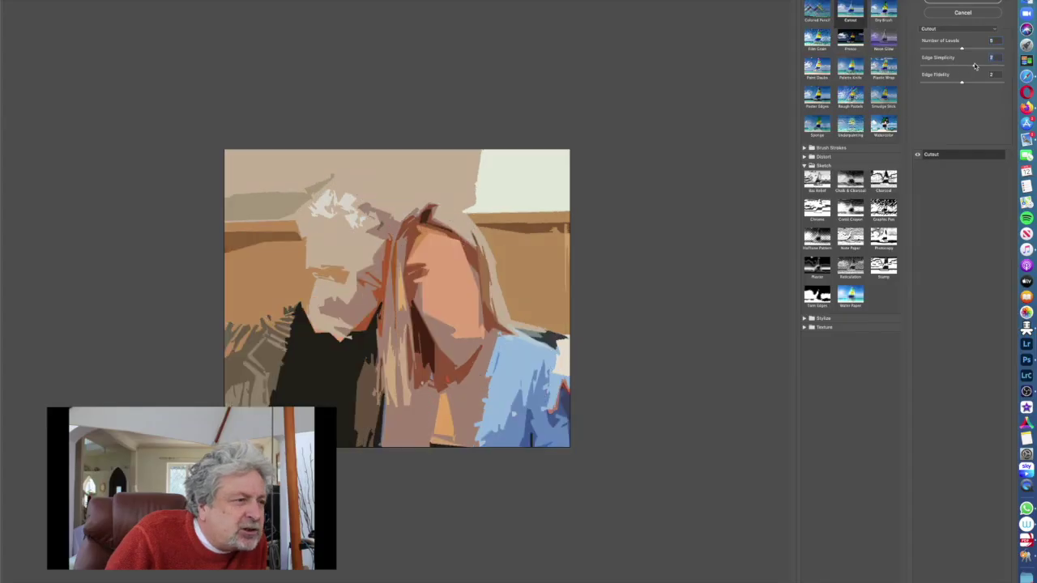
pyautogui.moveTo(975, 66); pyautogui.dragTo(928, 68)
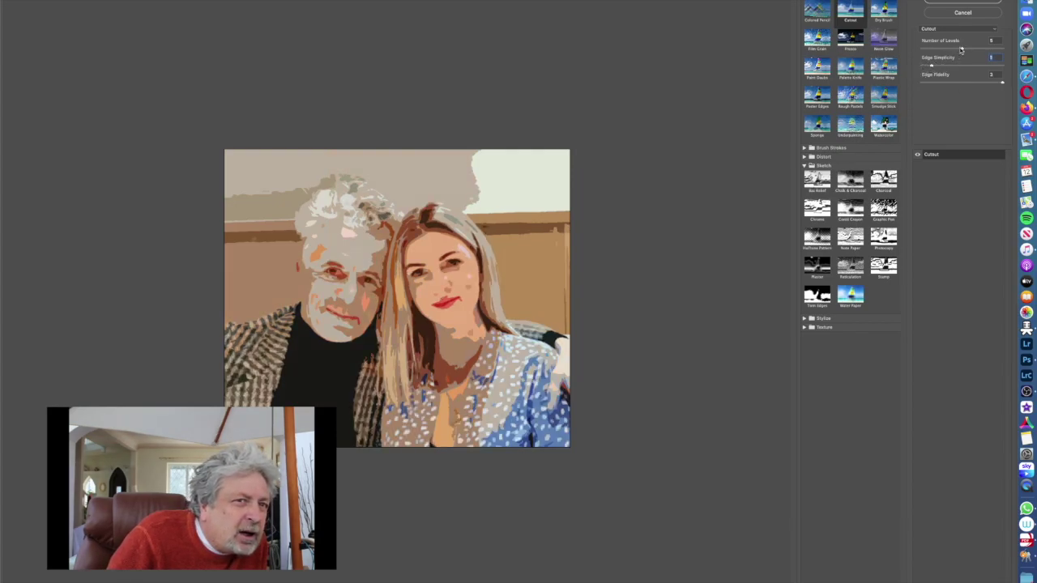
pyautogui.moveTo(952, 51)
pyautogui.mouseDown()
pyautogui.moveTo(938, 51)
pyautogui.moveTo(969, 50)
pyautogui.mouseUp()
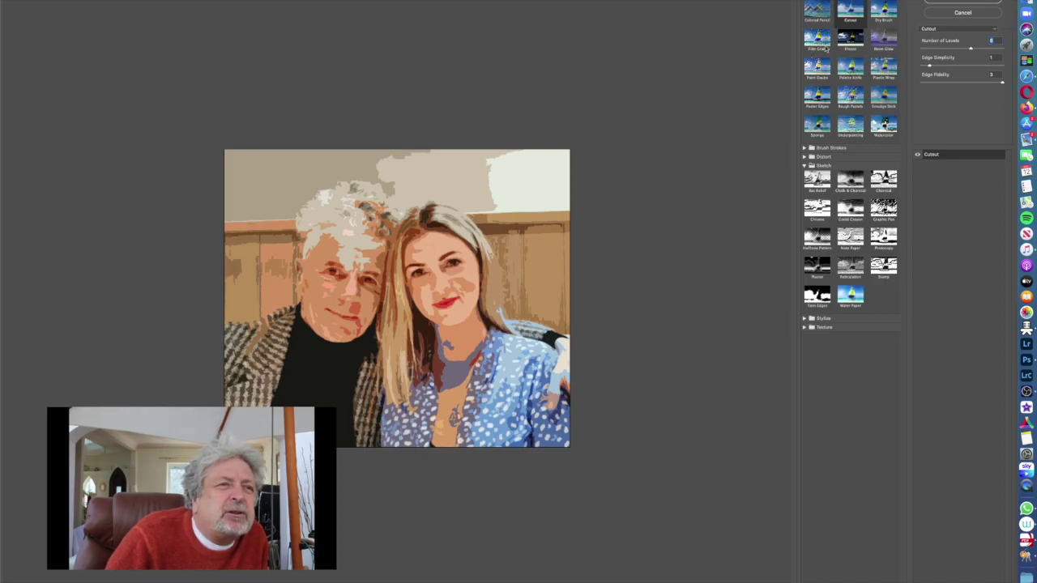
# Step: Try the Dry Brush filter with Brush Size 2 and Brush Detail 8, testing a higher Texture before setting it back to 1
pyautogui.click(882, 11)
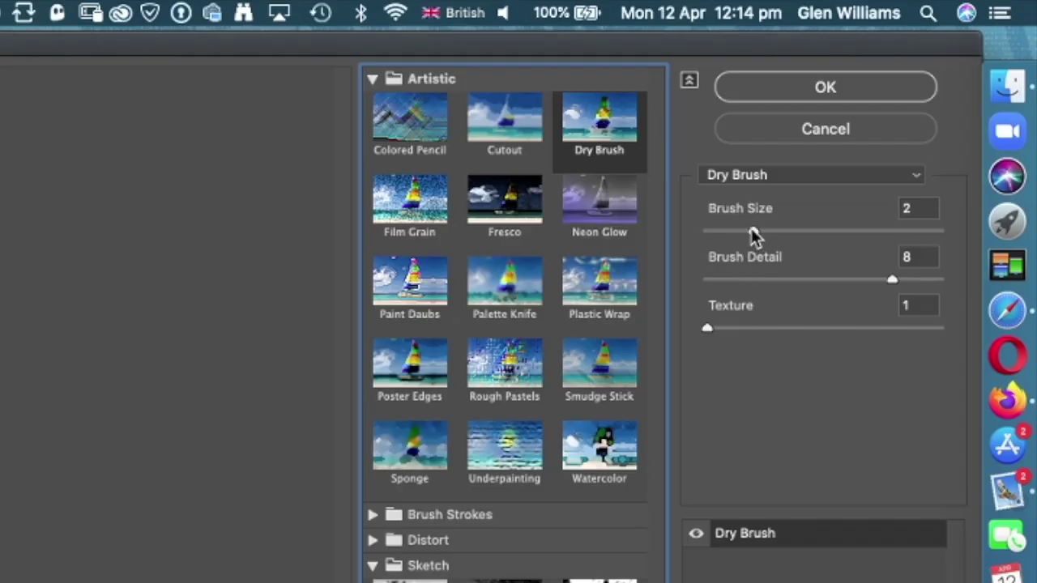
pyautogui.click(937, 46)
pyautogui.moveTo(796, 230); pyautogui.dragTo(838, 231)
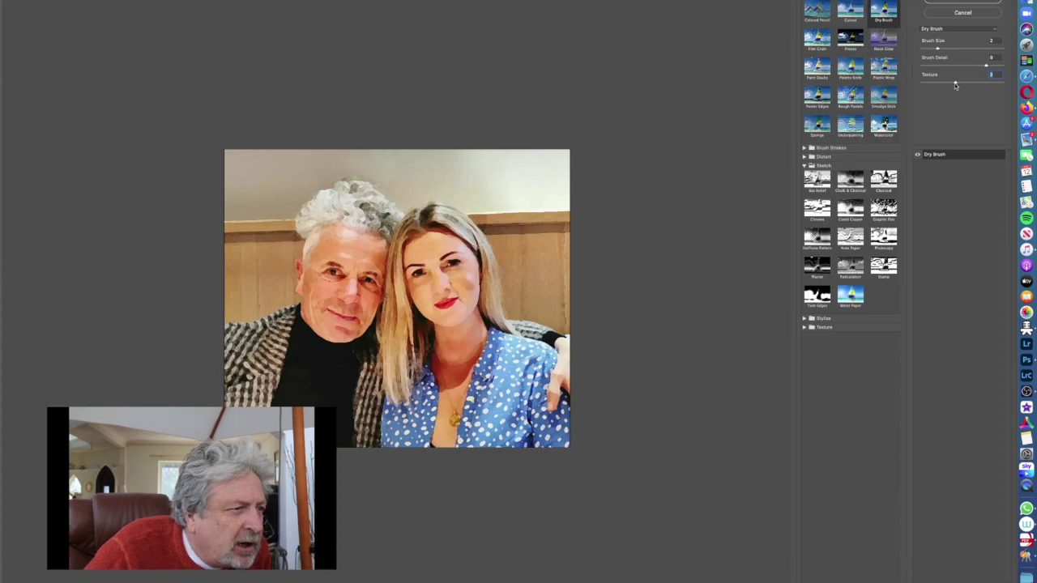
pyautogui.moveTo(954, 84); pyautogui.dragTo(919, 89)
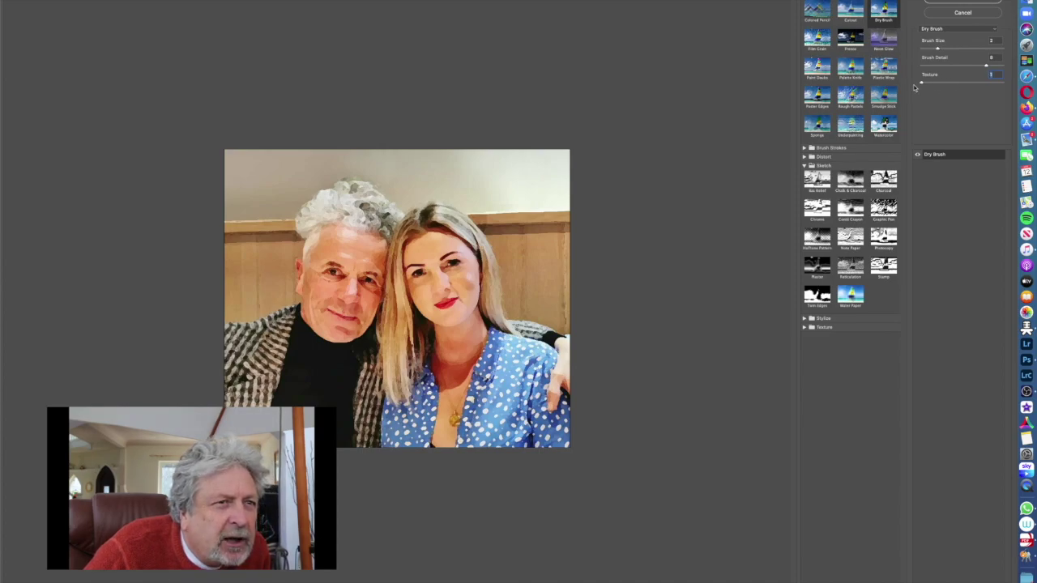
# Step: Try the Fresco filter with Texture set to 2 and a higher Brush Detail
pyautogui.click(852, 37)
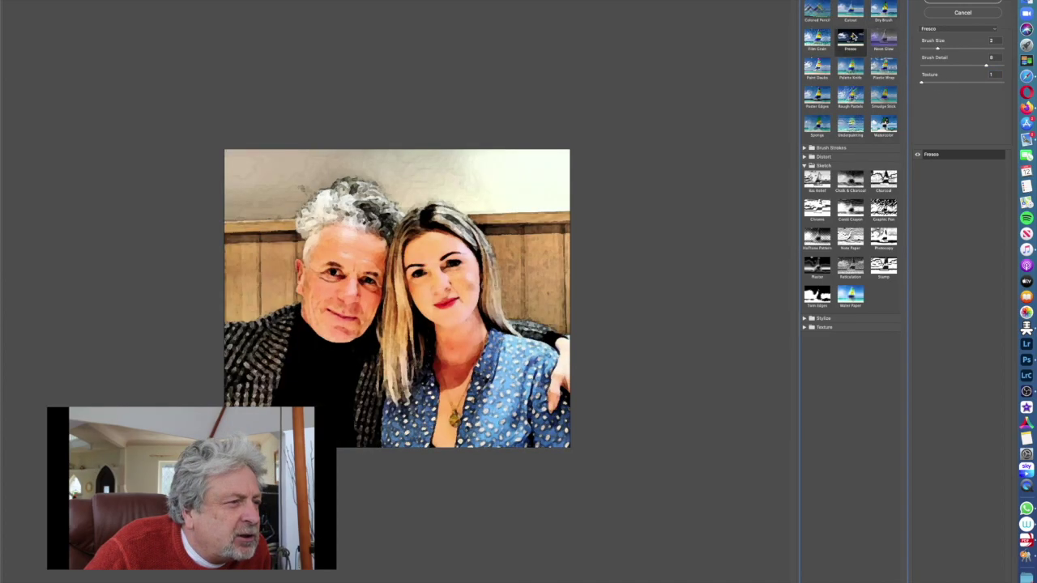
pyautogui.moveTo(923, 86); pyautogui.dragTo(959, 86)
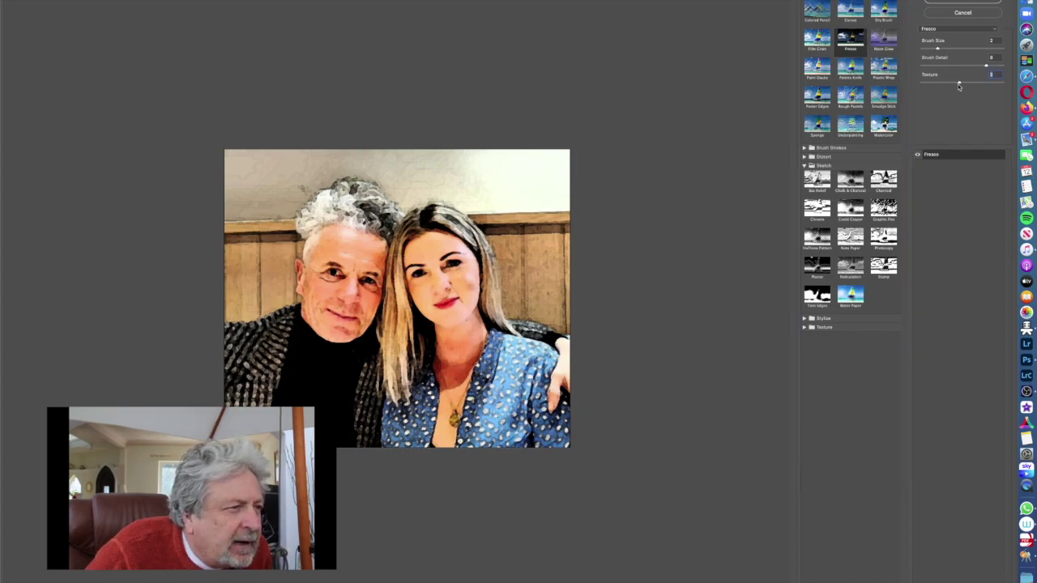
pyautogui.hotkey('shift', 'Tab')
pyautogui.moveTo(937, 70); pyautogui.dragTo(992, 69)
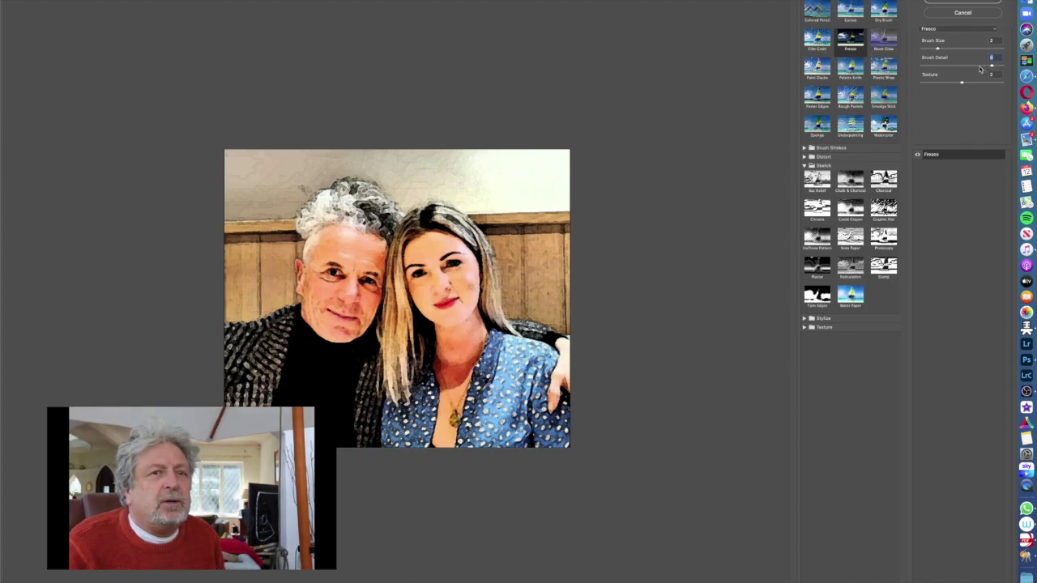
# Step: Preview the Rough Pastels and Poster Edges filters, plus the Halftone Pattern, Chrome and Bas Relief sketch filters on the photo
pyautogui.click(850, 96)
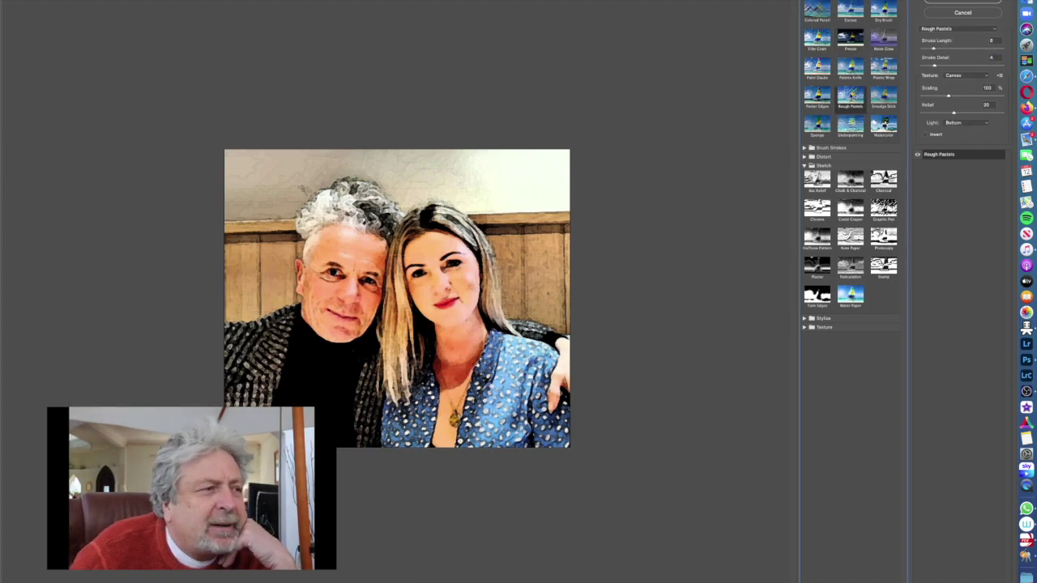
pyautogui.click(824, 97)
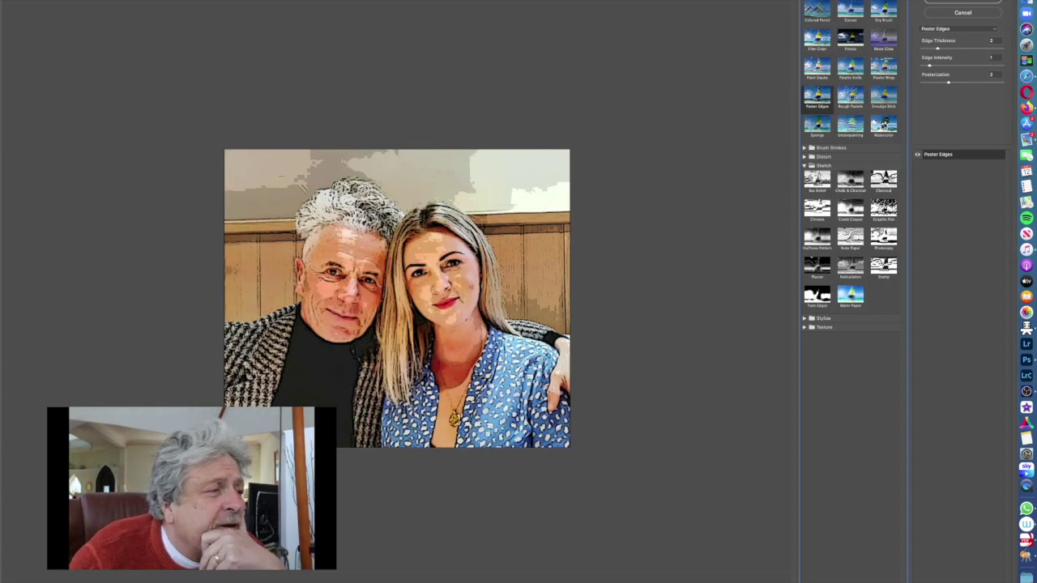
pyautogui.click(824, 240)
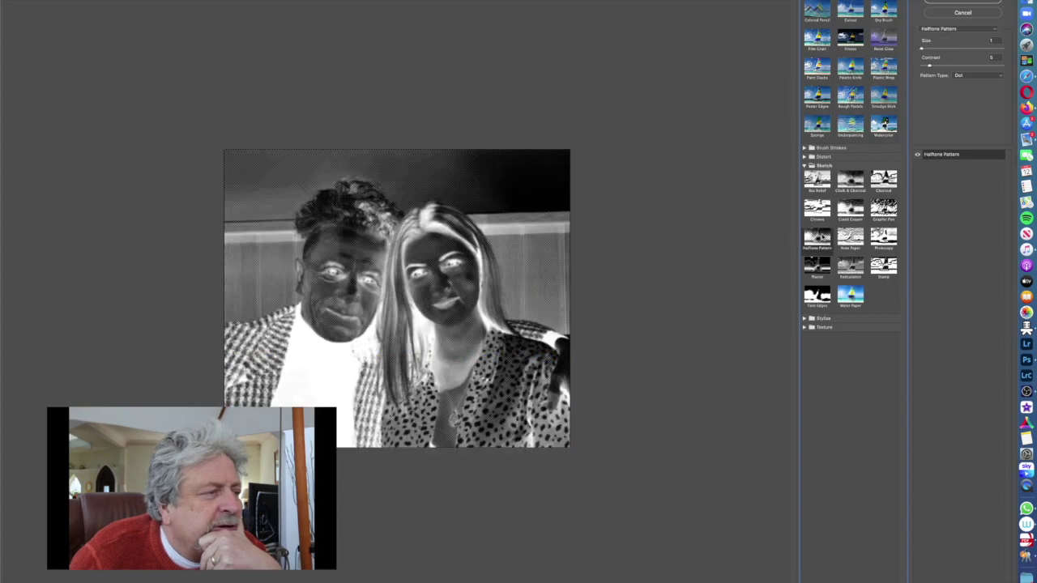
pyautogui.click(825, 213)
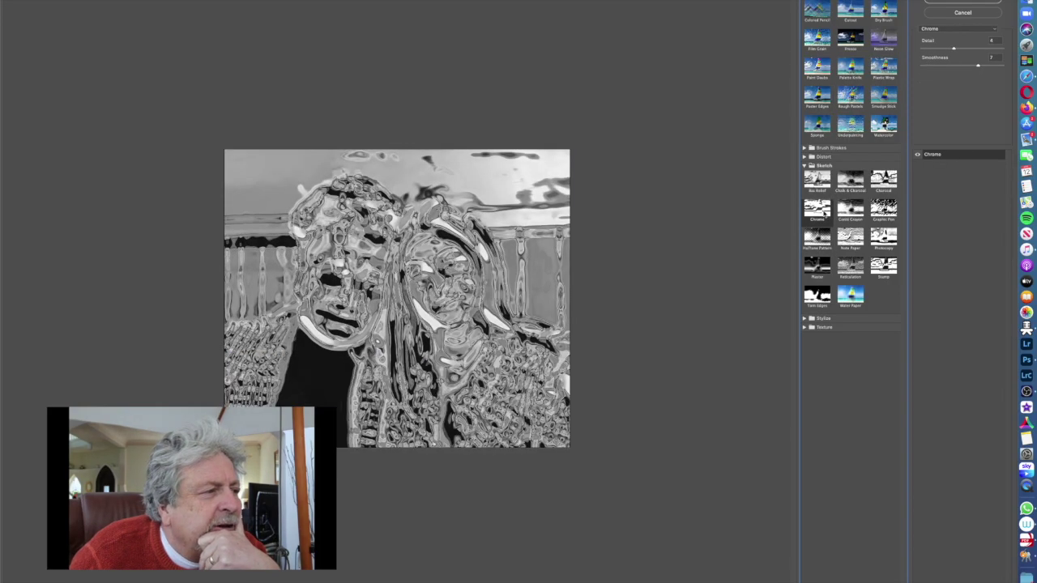
pyautogui.click(824, 185)
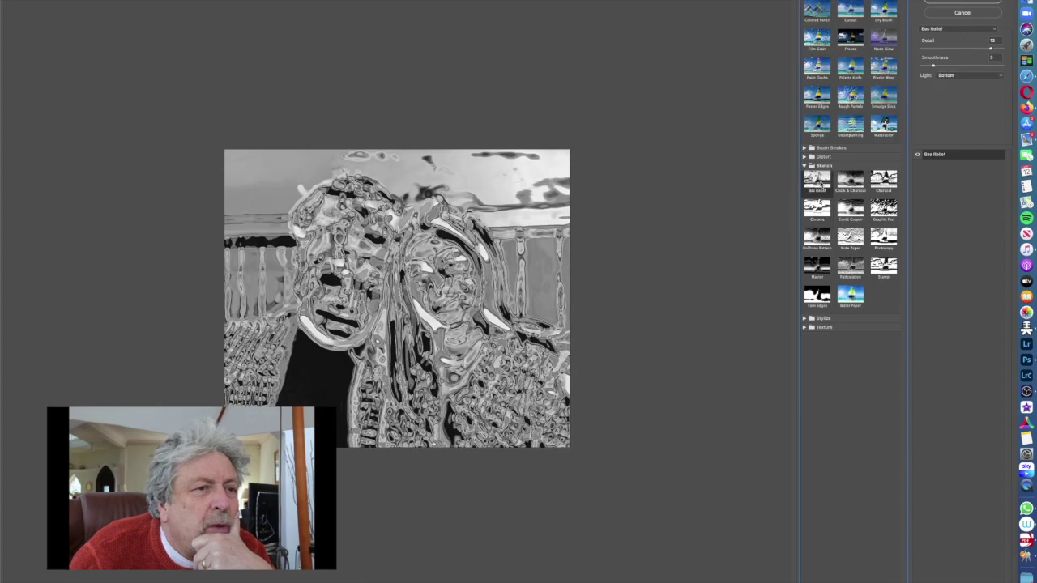
# Step: Preview the Brush Strokes filters Dark Strokes, Accented Edges, Angled Strokes, Crosshatch and Spatter on the photo
pyautogui.click(804, 148)
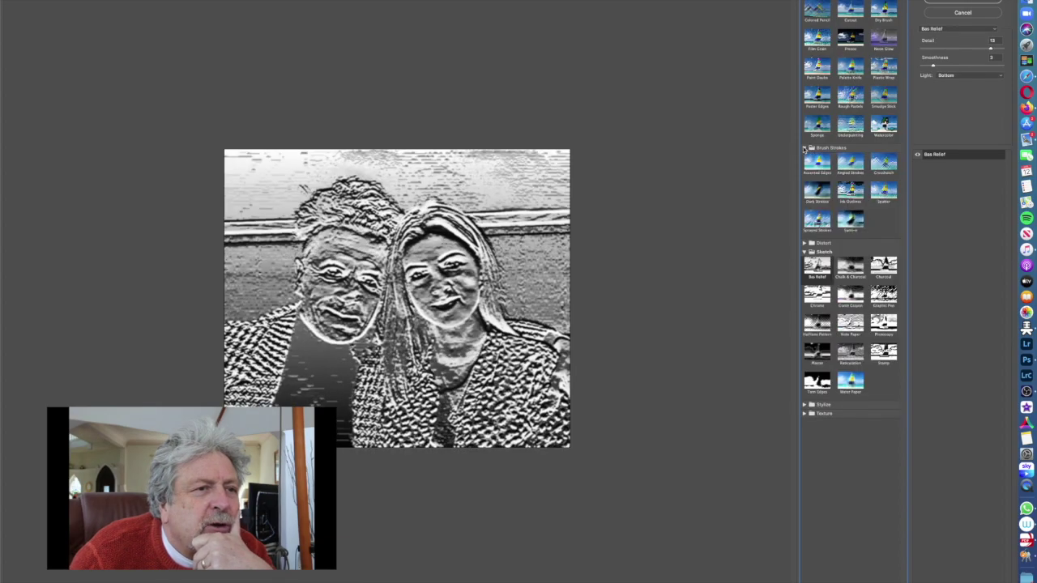
pyautogui.click(828, 185)
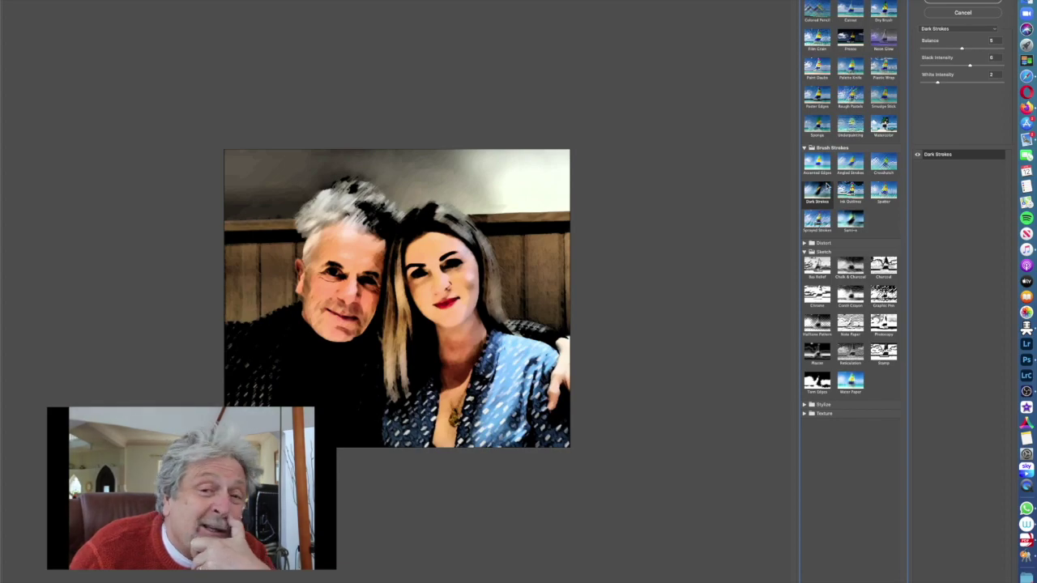
pyautogui.click(821, 166)
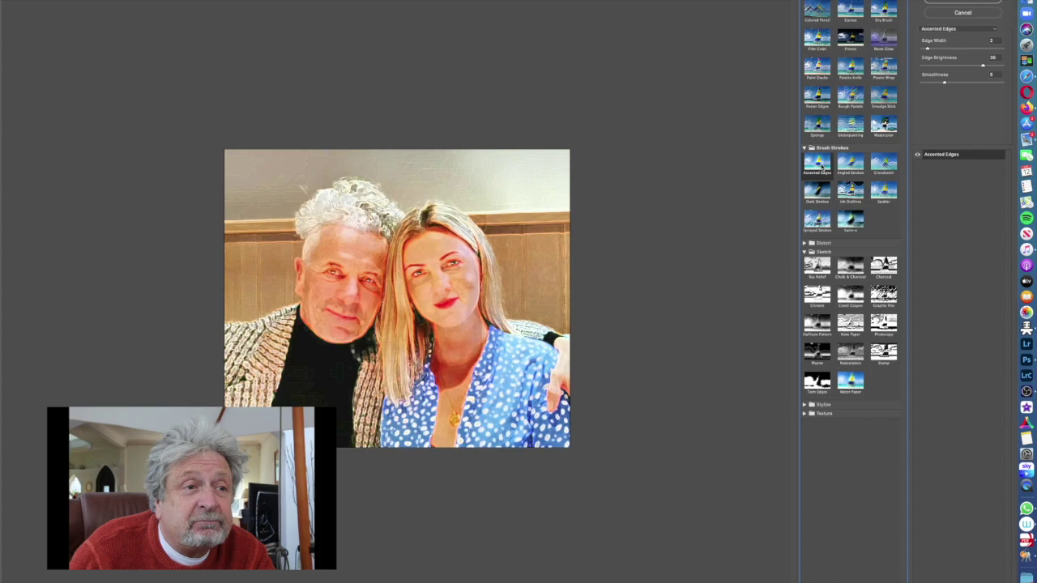
pyautogui.click(849, 166)
pyautogui.click(883, 165)
pyautogui.click(883, 189)
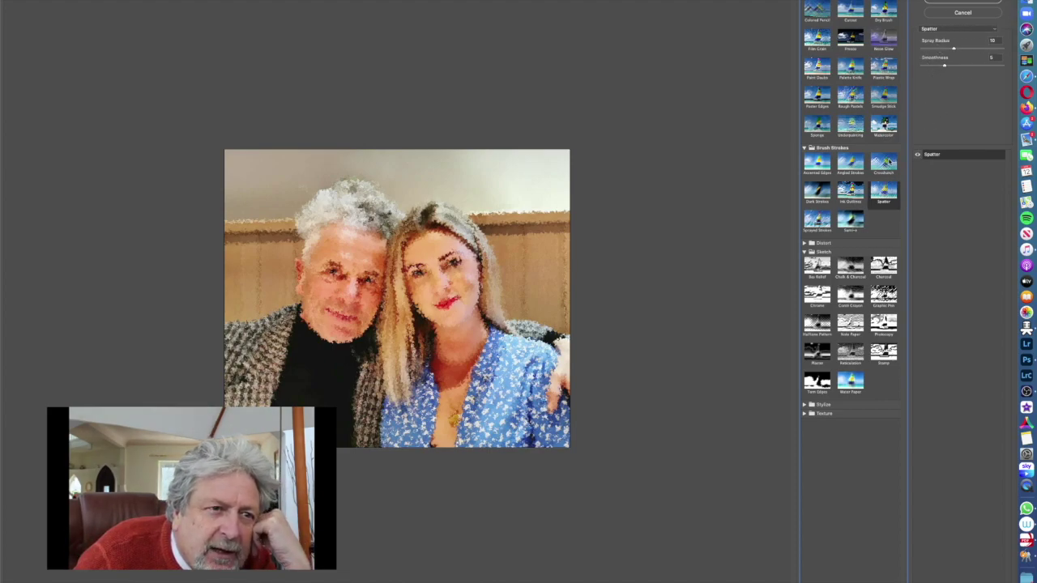
# Step: Try the Watercolor filter with Texture 3, Shadow Intensity 1 and a lower Brush Detail
pyautogui.click(886, 130)
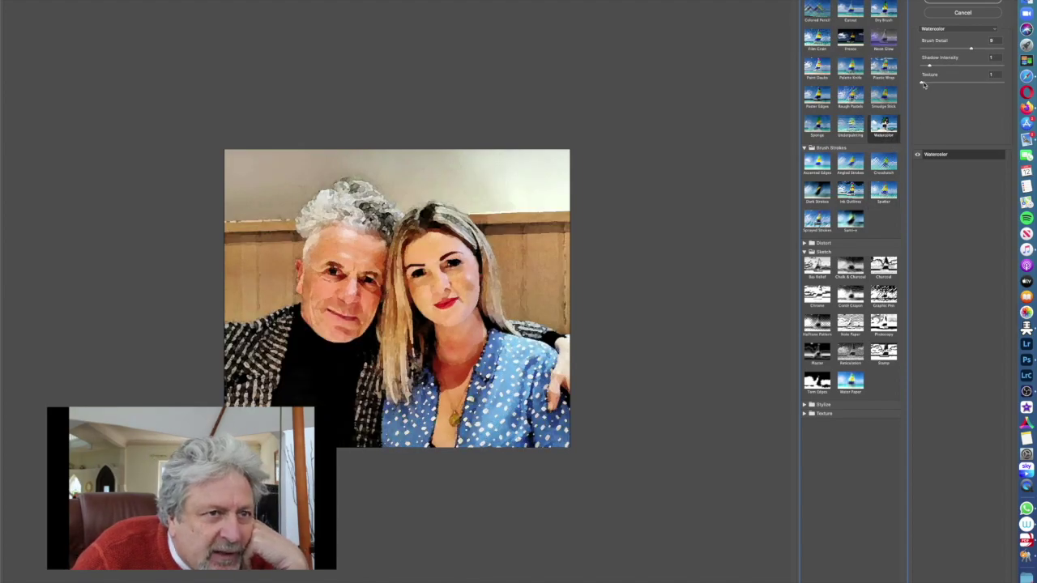
pyautogui.moveTo(923, 84); pyautogui.dragTo(995, 84)
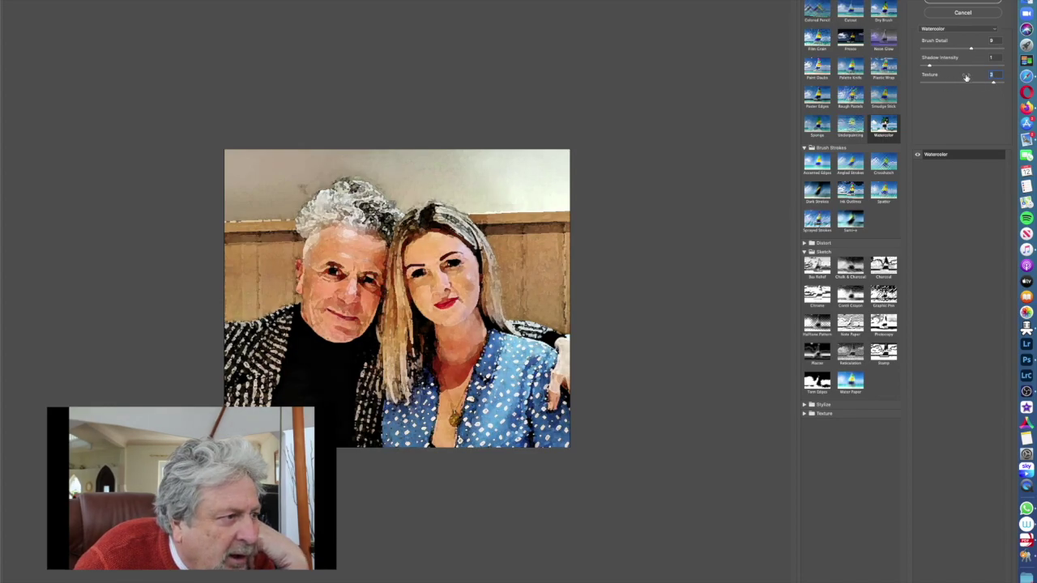
pyautogui.moveTo(929, 68)
pyautogui.mouseDown()
pyautogui.moveTo(981, 68)
pyautogui.moveTo(930, 68)
pyautogui.mouseUp()
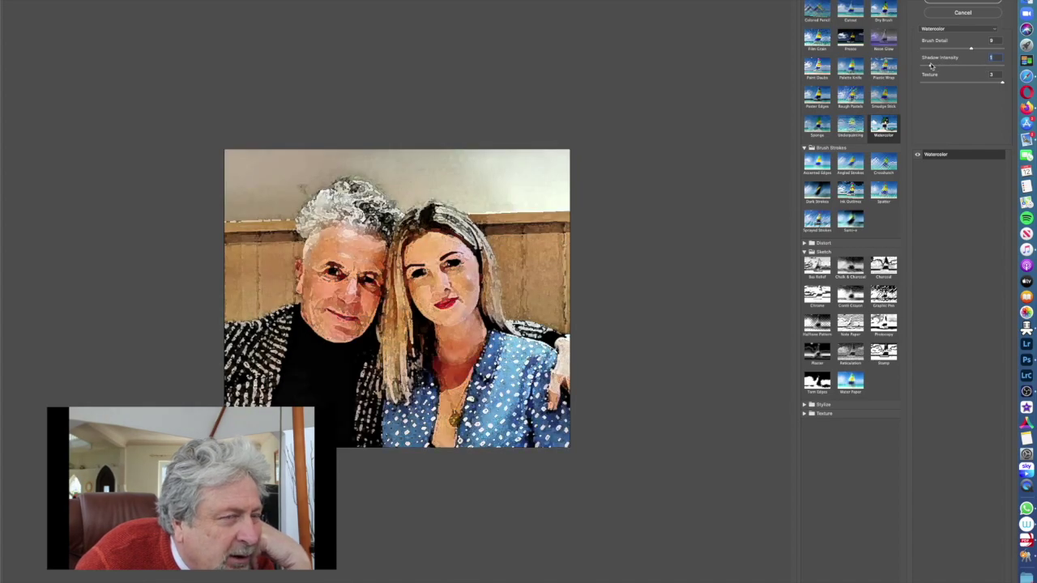
pyautogui.moveTo(972, 51)
pyautogui.mouseDown()
pyautogui.moveTo(990, 51)
pyautogui.moveTo(943, 49)
pyautogui.mouseUp()
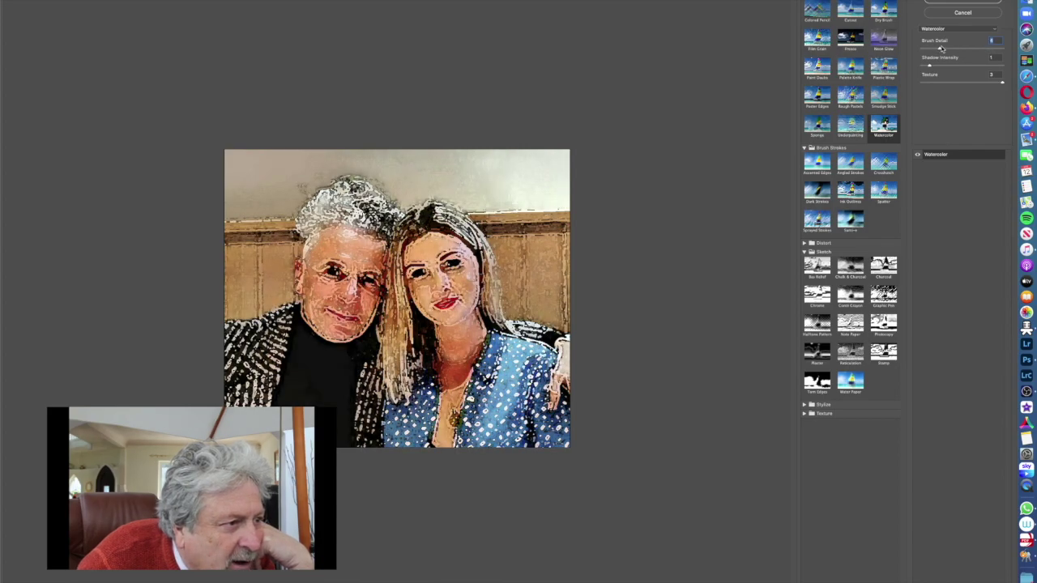